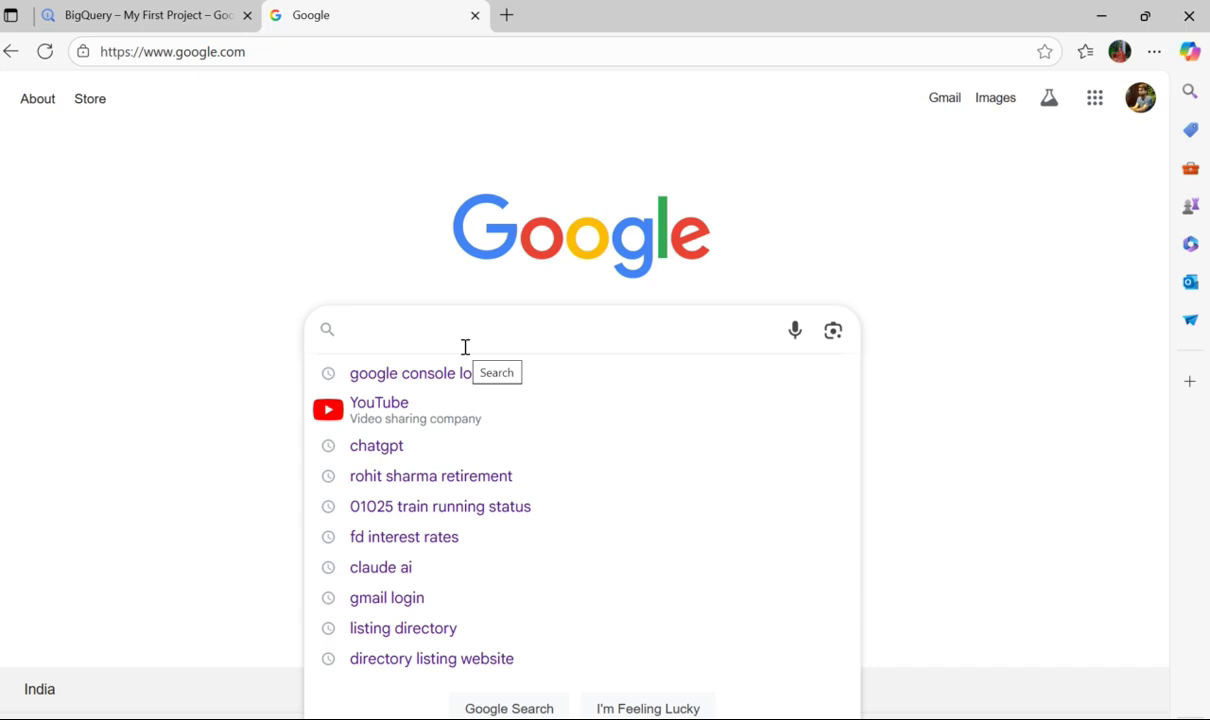
Search the web for "google console login" and enter the cloud console through the Google Cloud result's free start option
text(google)
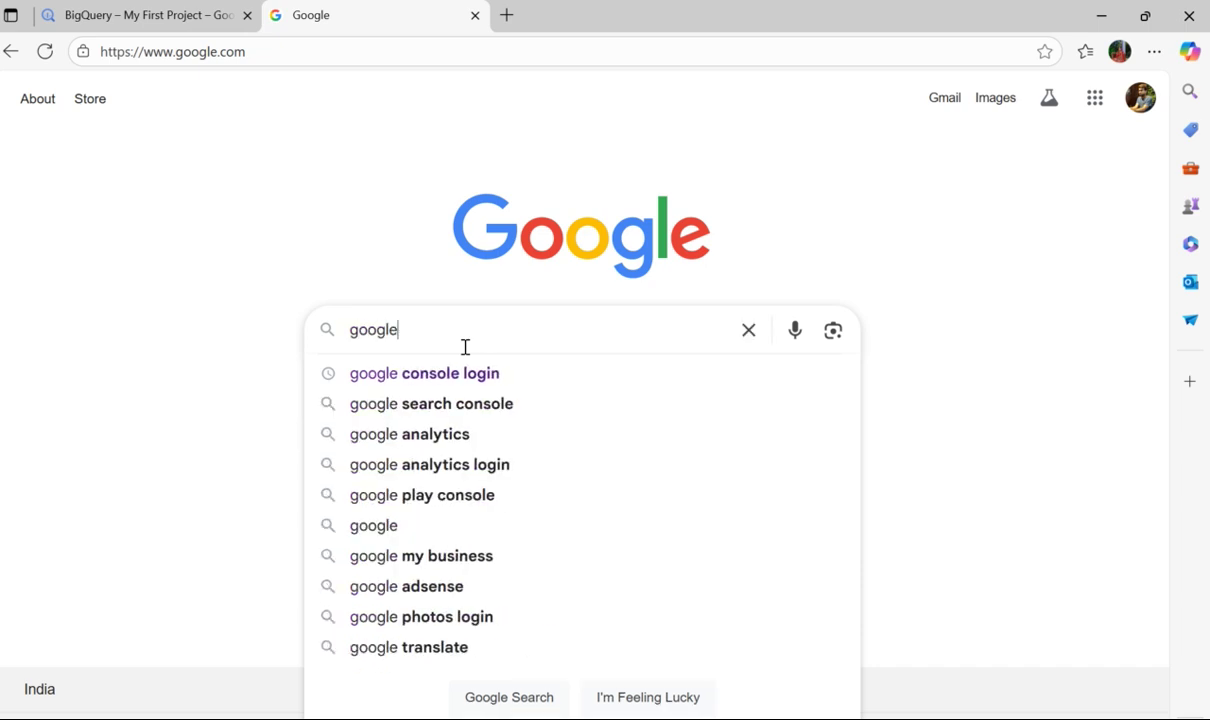
key(Down)
key(Return)
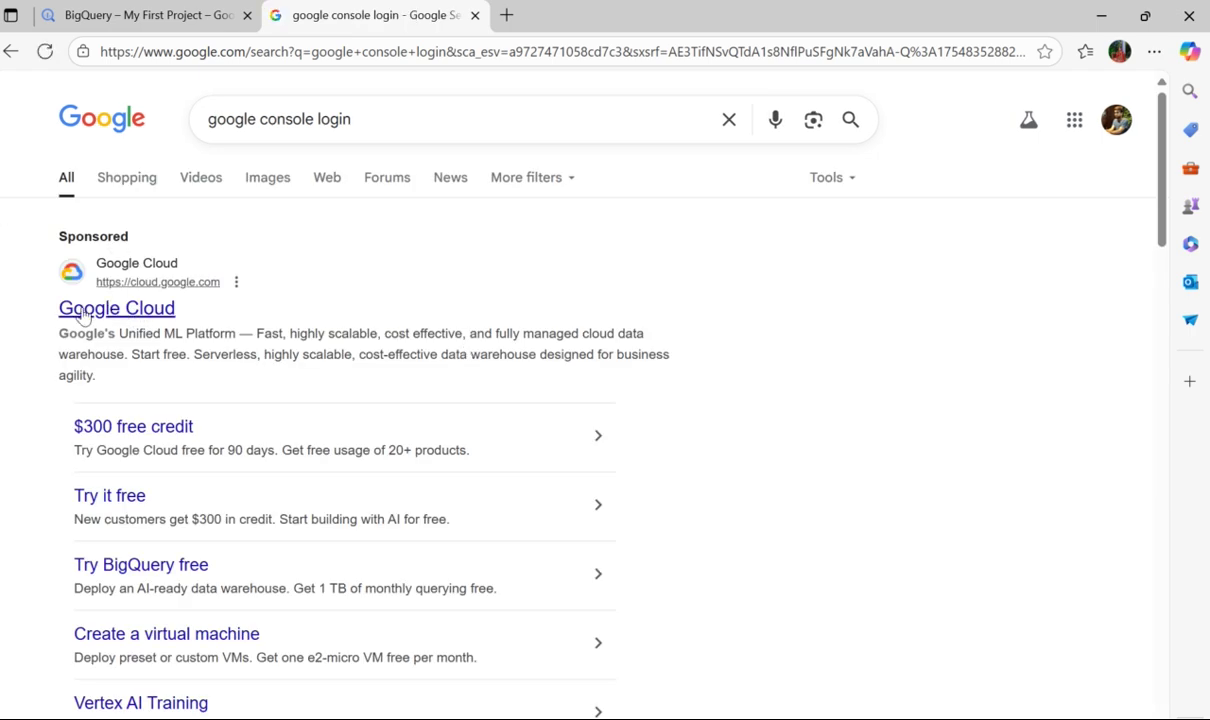
click(135, 312)
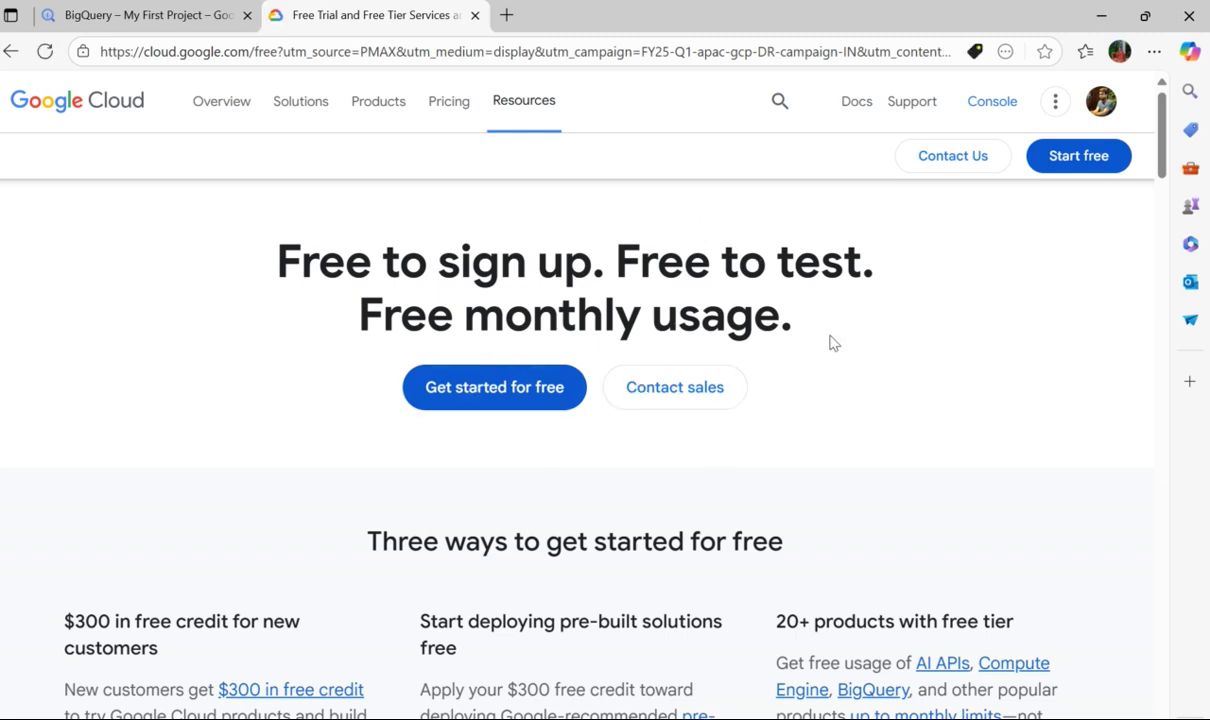
click(1078, 157)
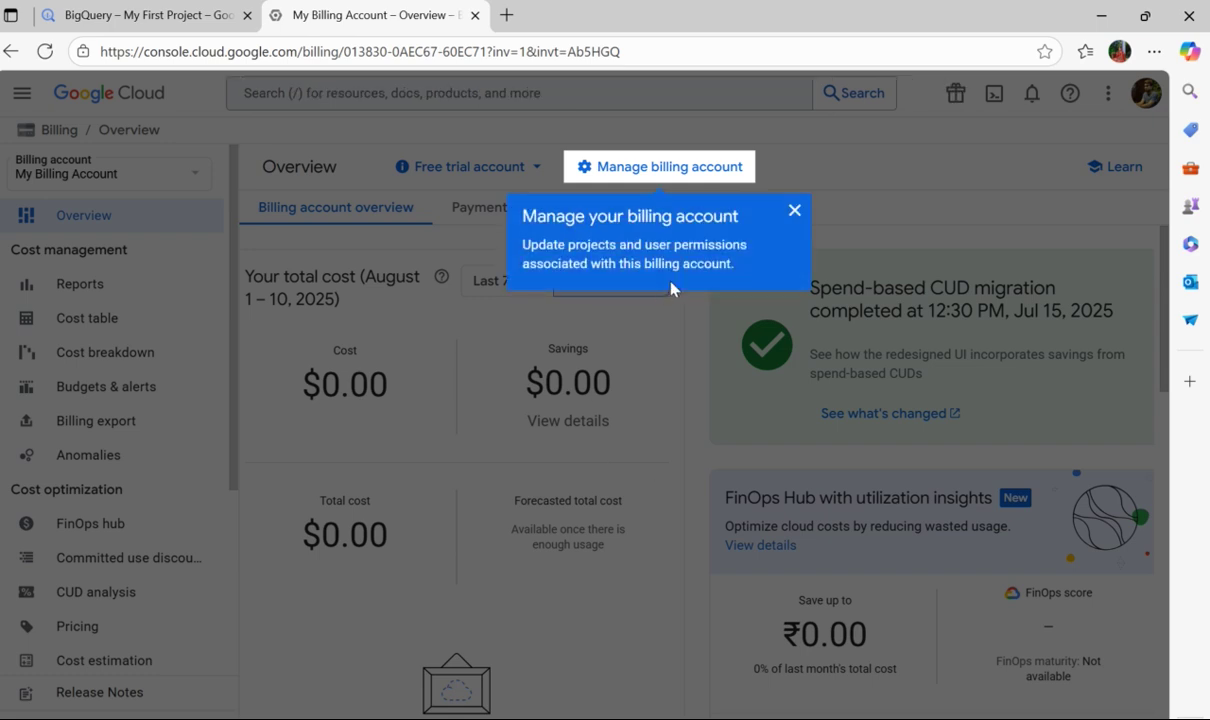
Dismiss the billing hint, search the console for bigquery, and open the BigQuery product
click(797, 215)
click(1142, 96)
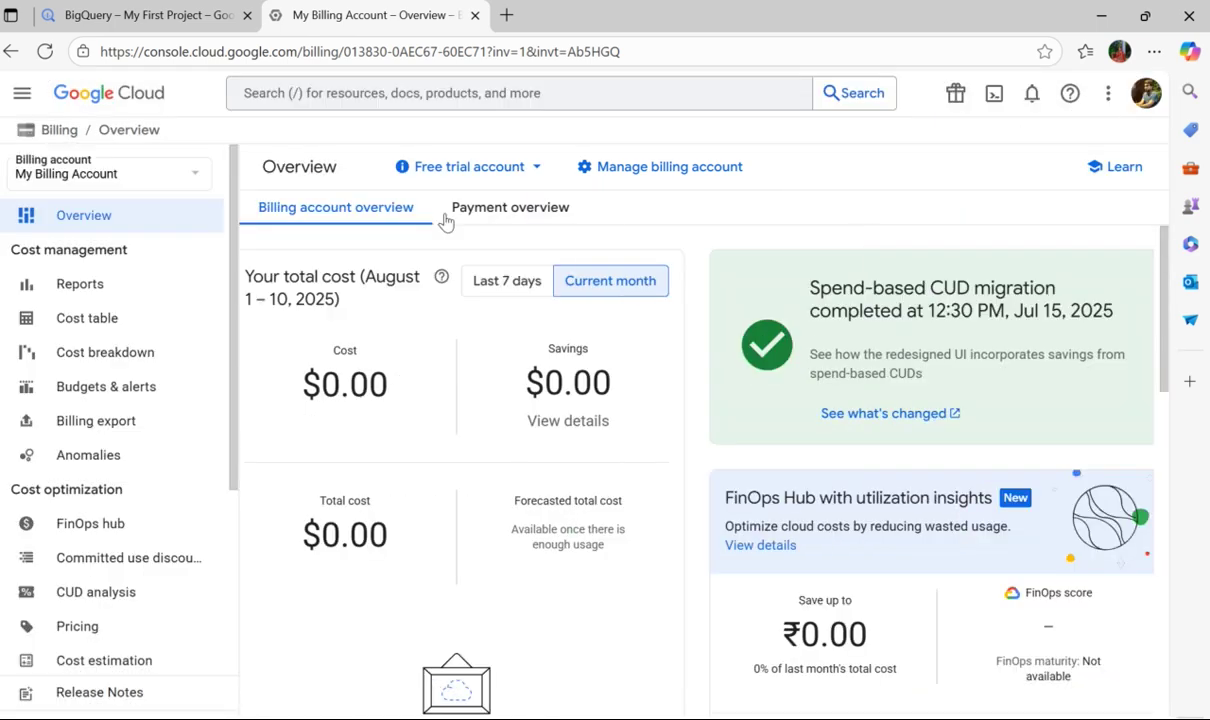
click(397, 96)
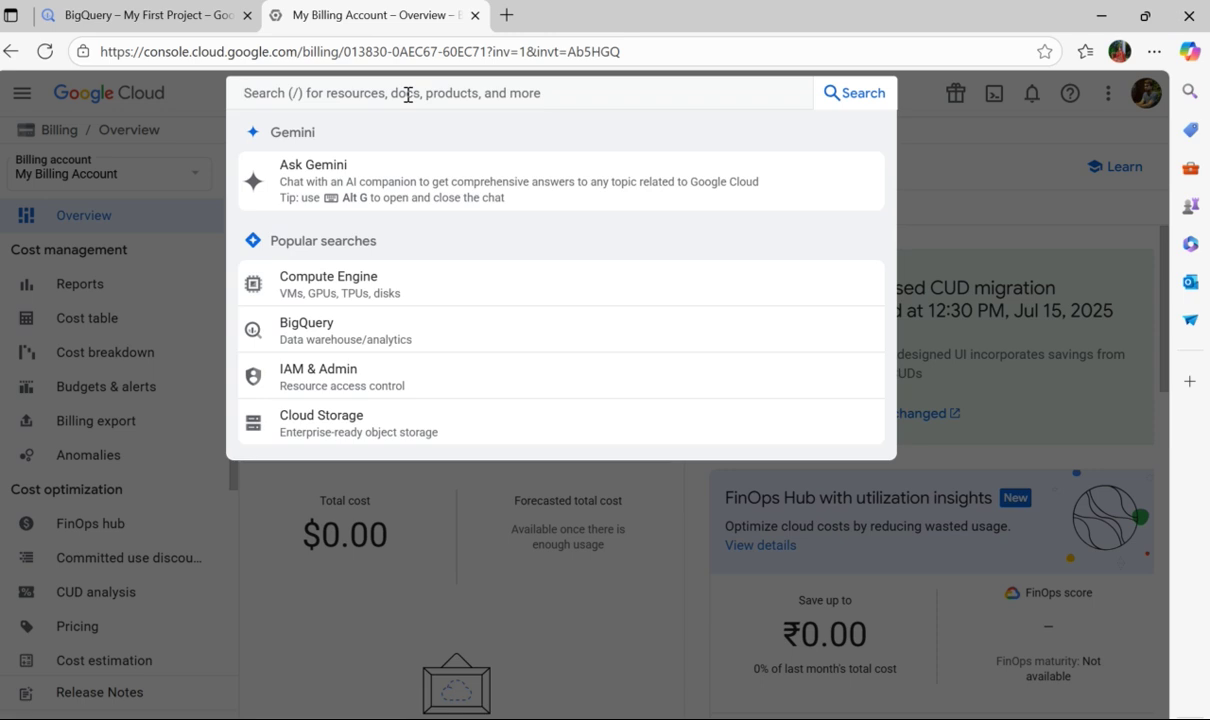
text(big)
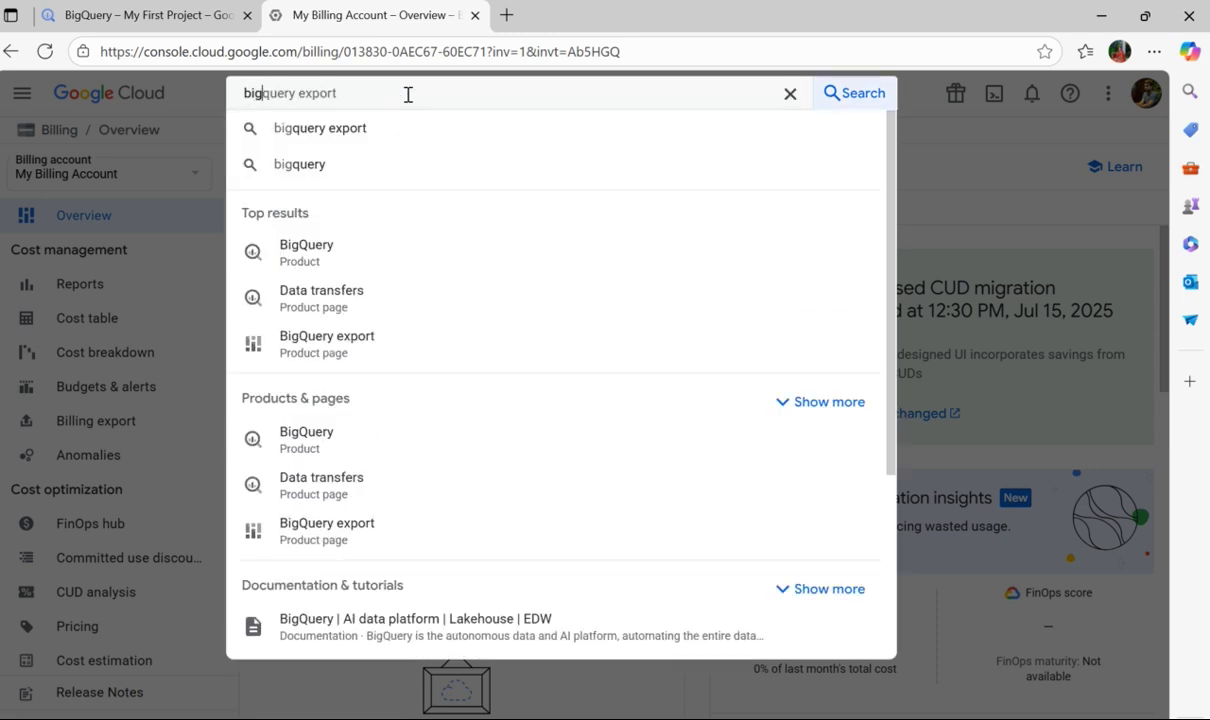
click(313, 163)
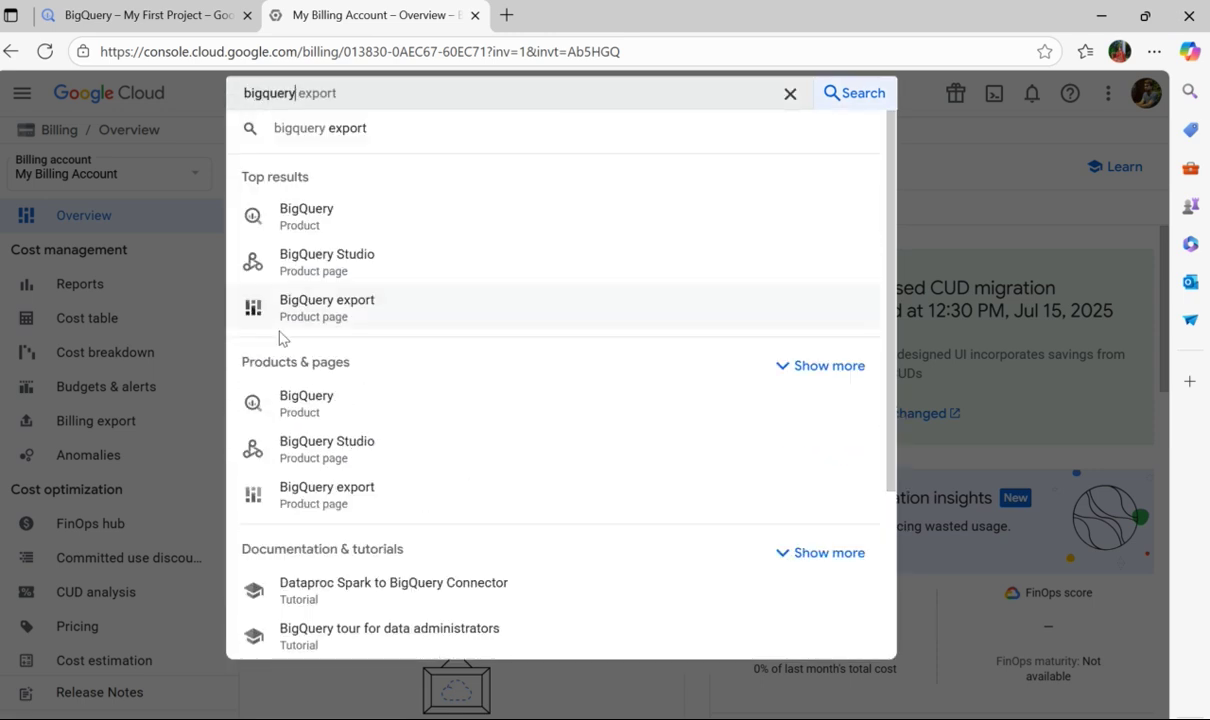
click(316, 214)
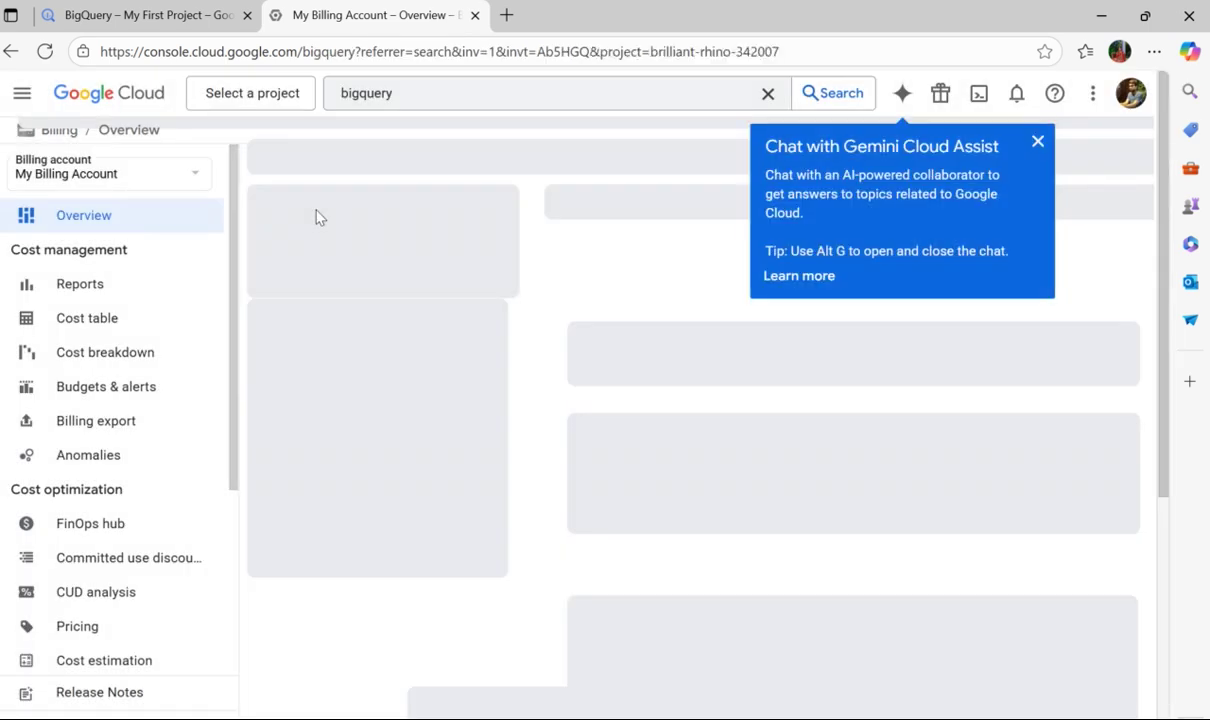
click(1038, 144)
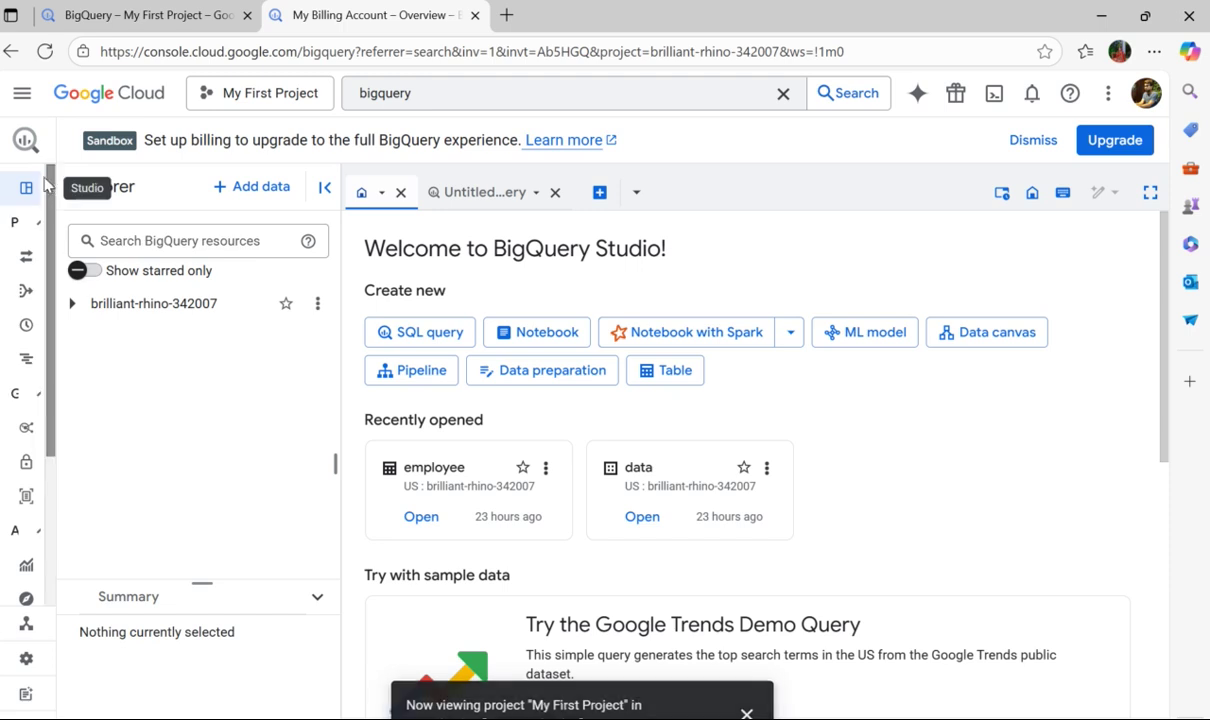
Expand the brilliant-rhino-342007 project and its data dataset in the resource explorer
mouse_move(26, 190)
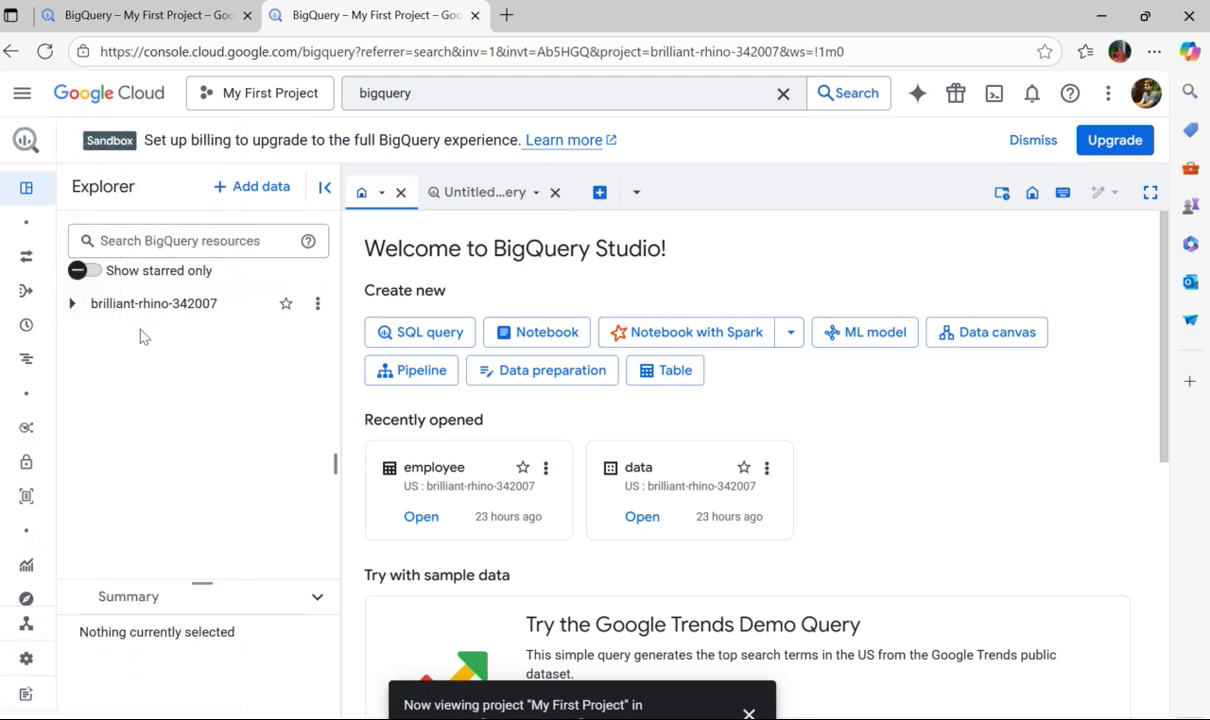
click(72, 308)
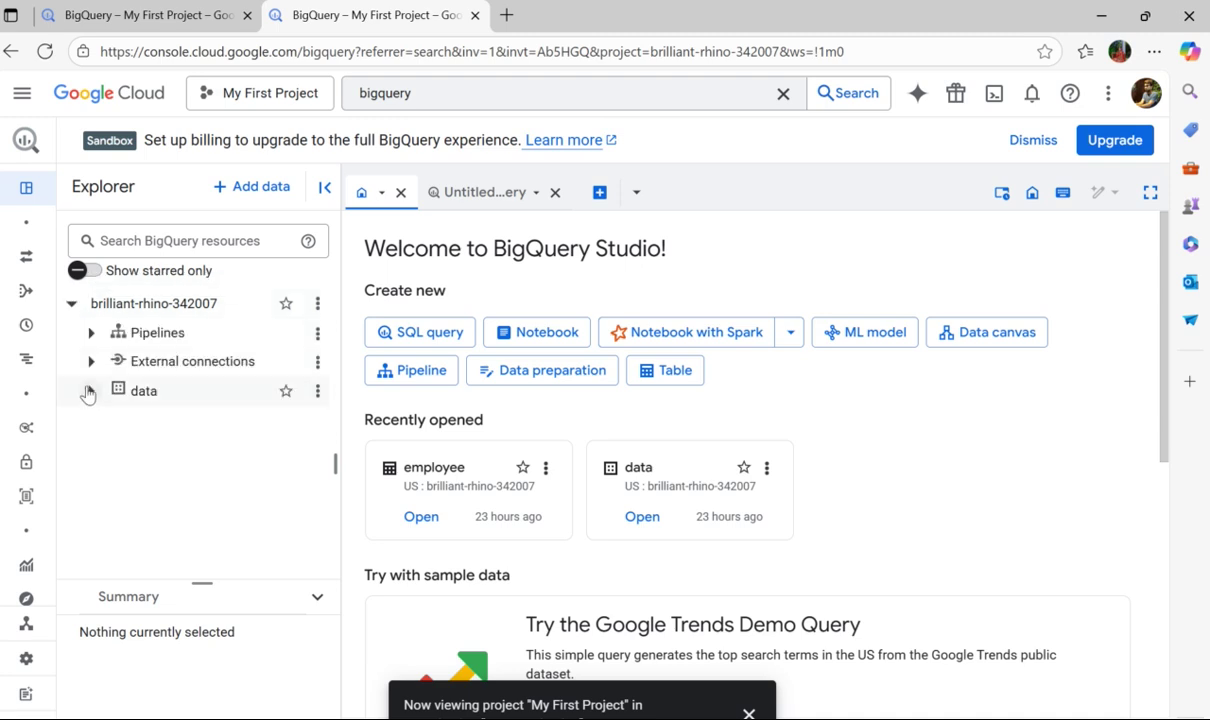
click(89, 392)
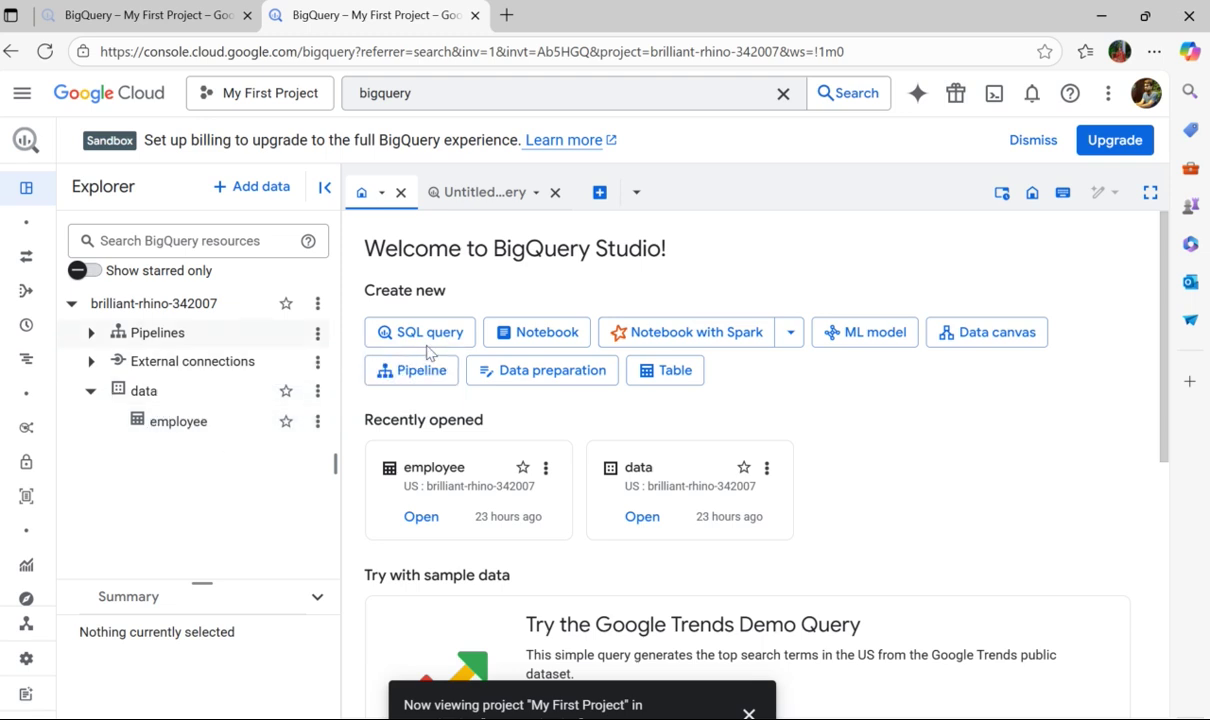
Switch to the untitled query and insert three blank lines in its editor
click(485, 193)
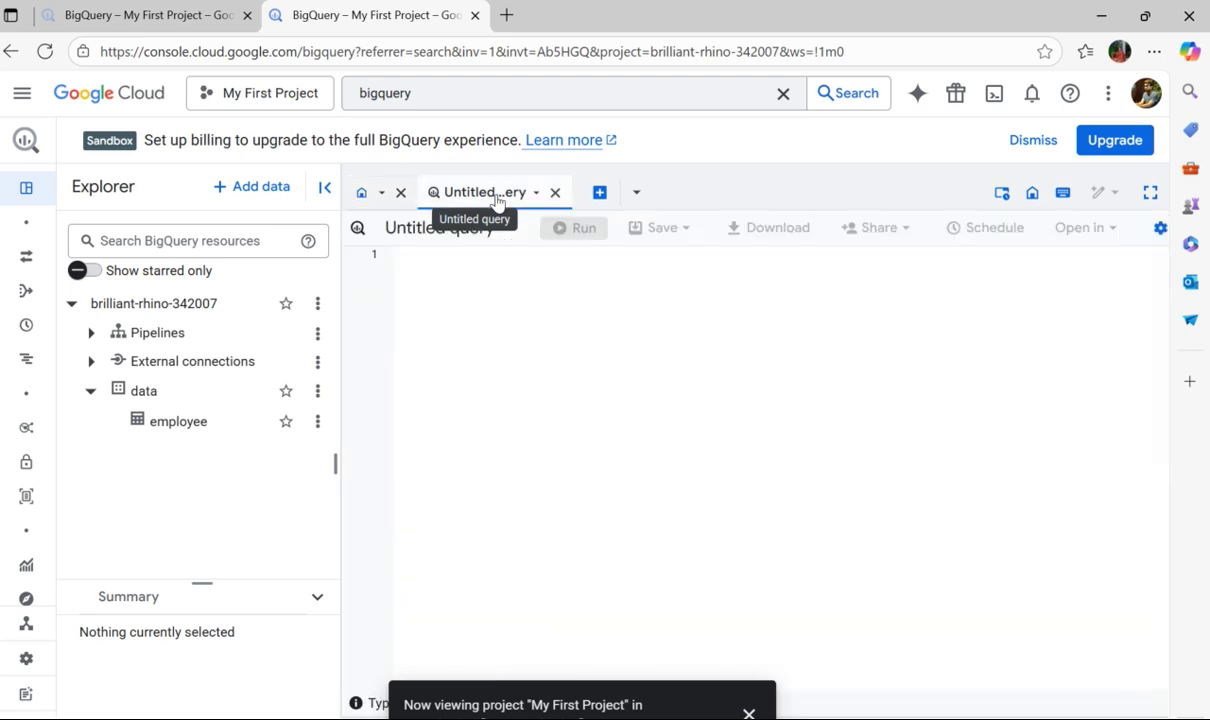
click(494, 394)
key(Return)
key(Return)
key(Return)
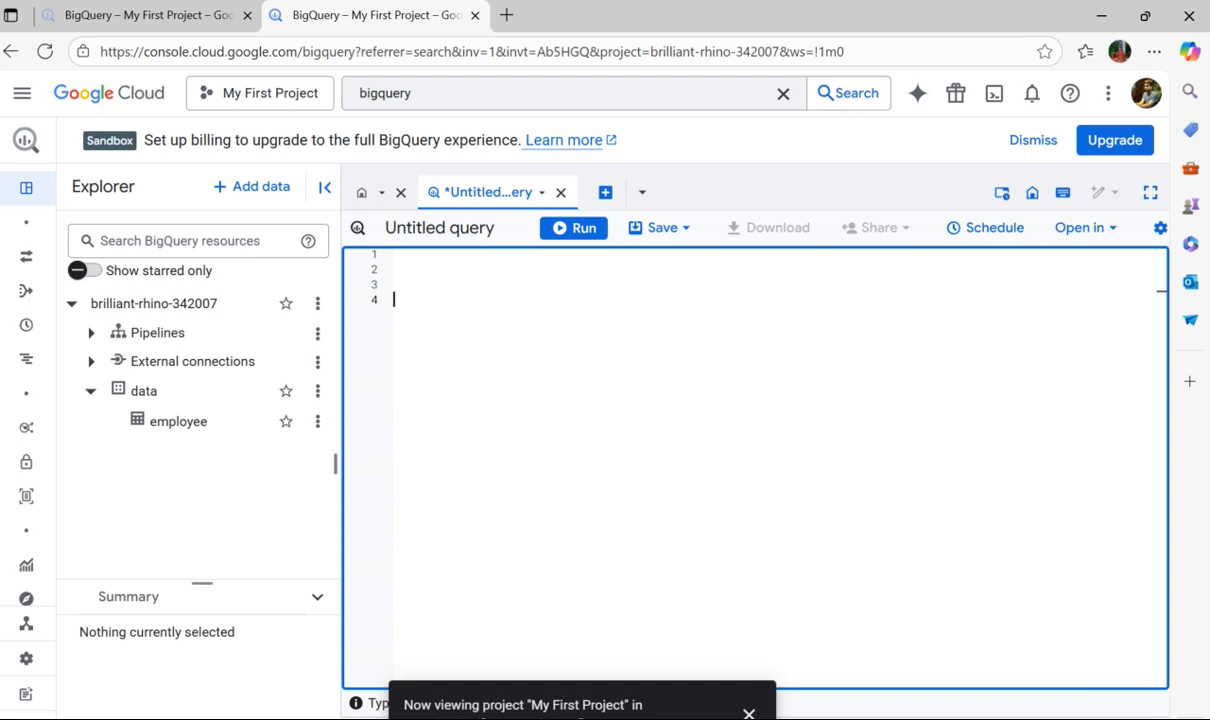
Show the job history and examine the details of the August 9 query job
click(1140, 703)
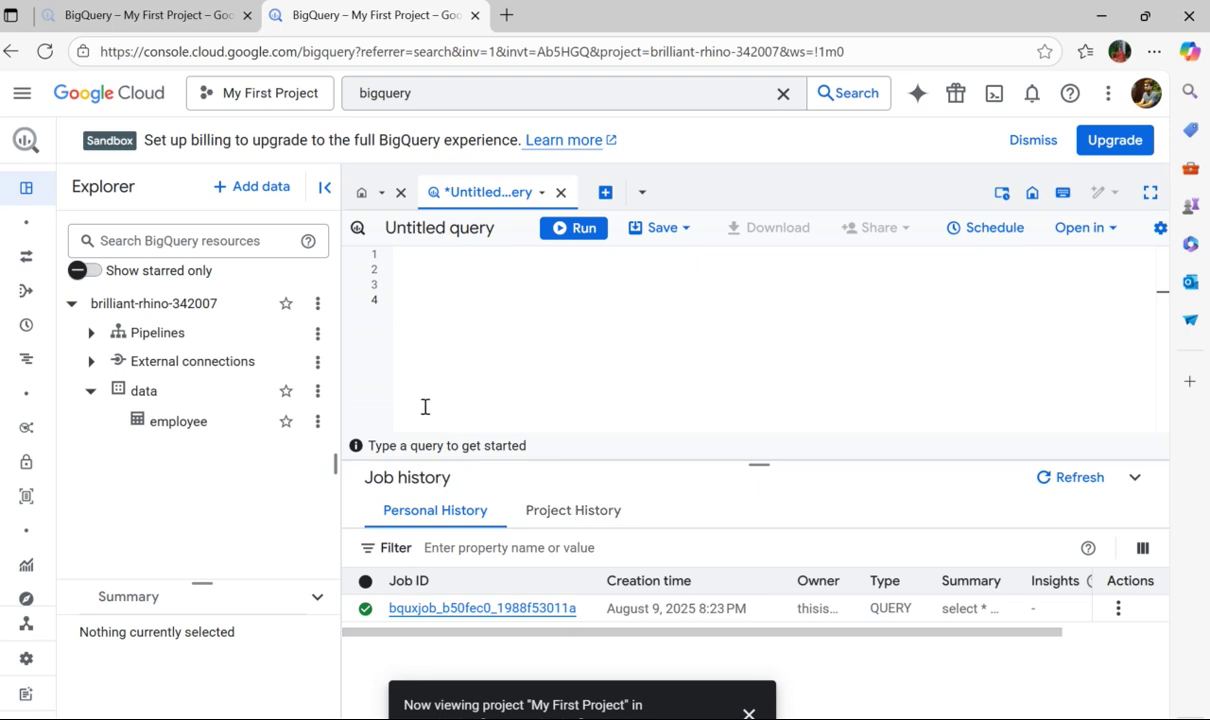
click(471, 610)
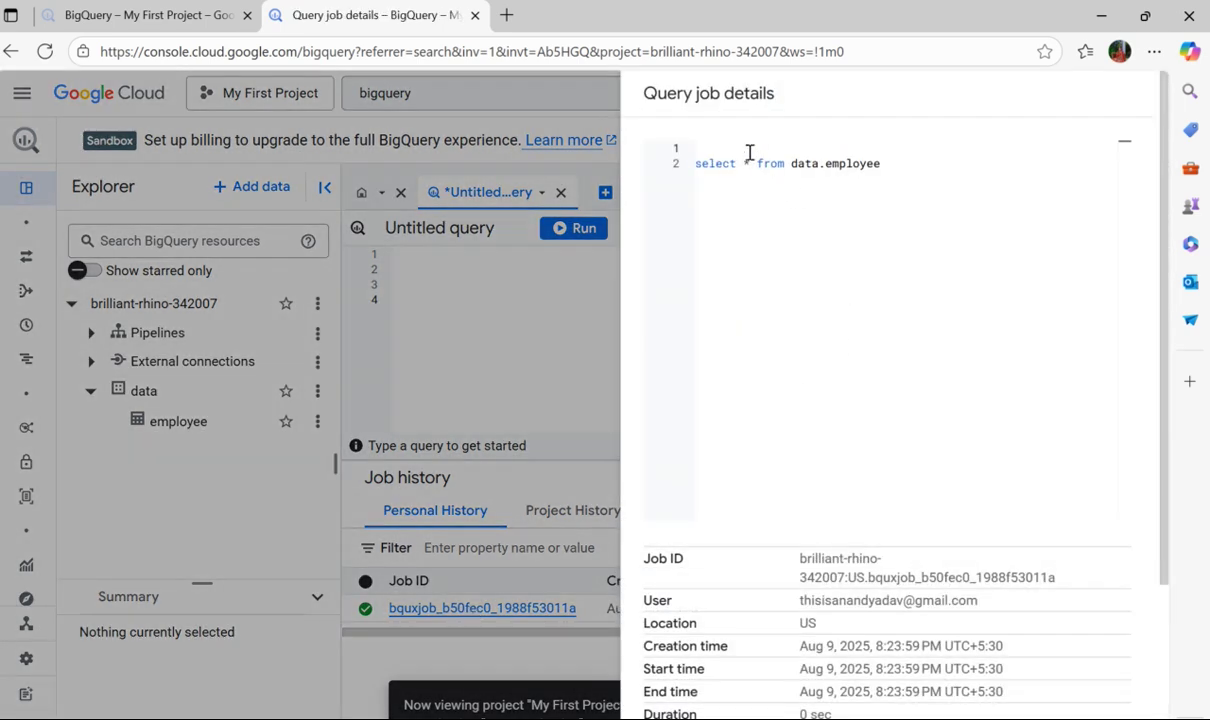
scroll(790, 558, down, 3)
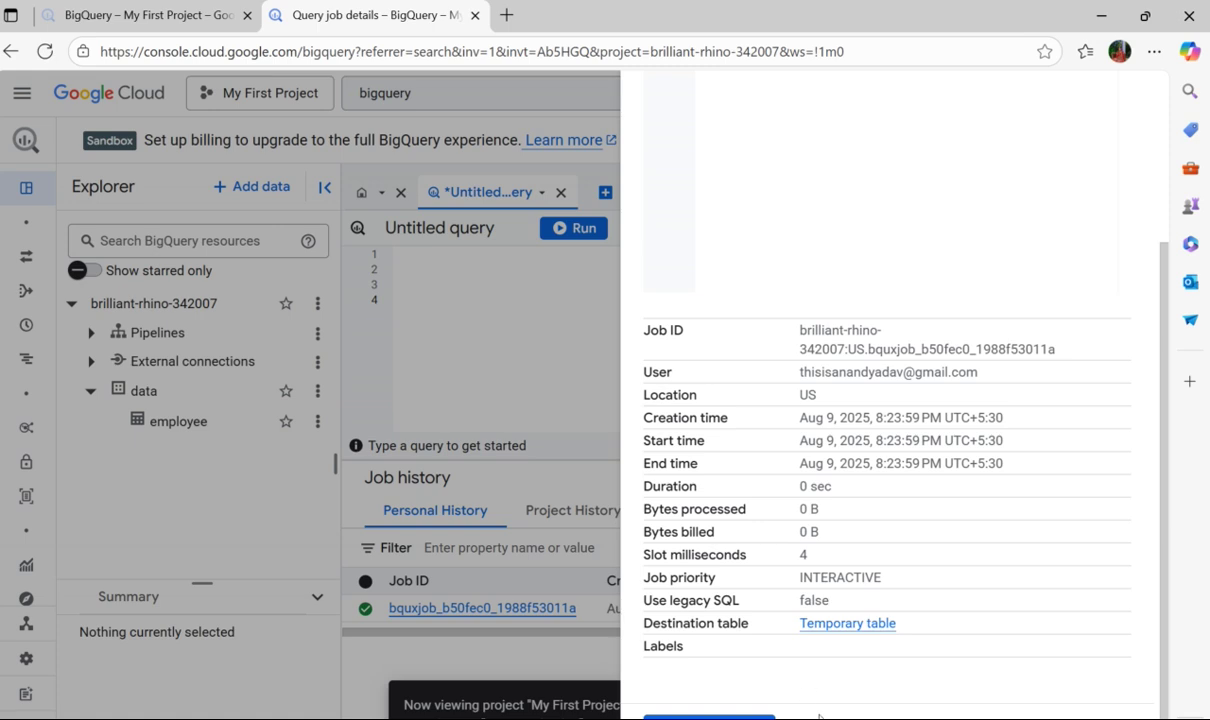
click(709, 716)
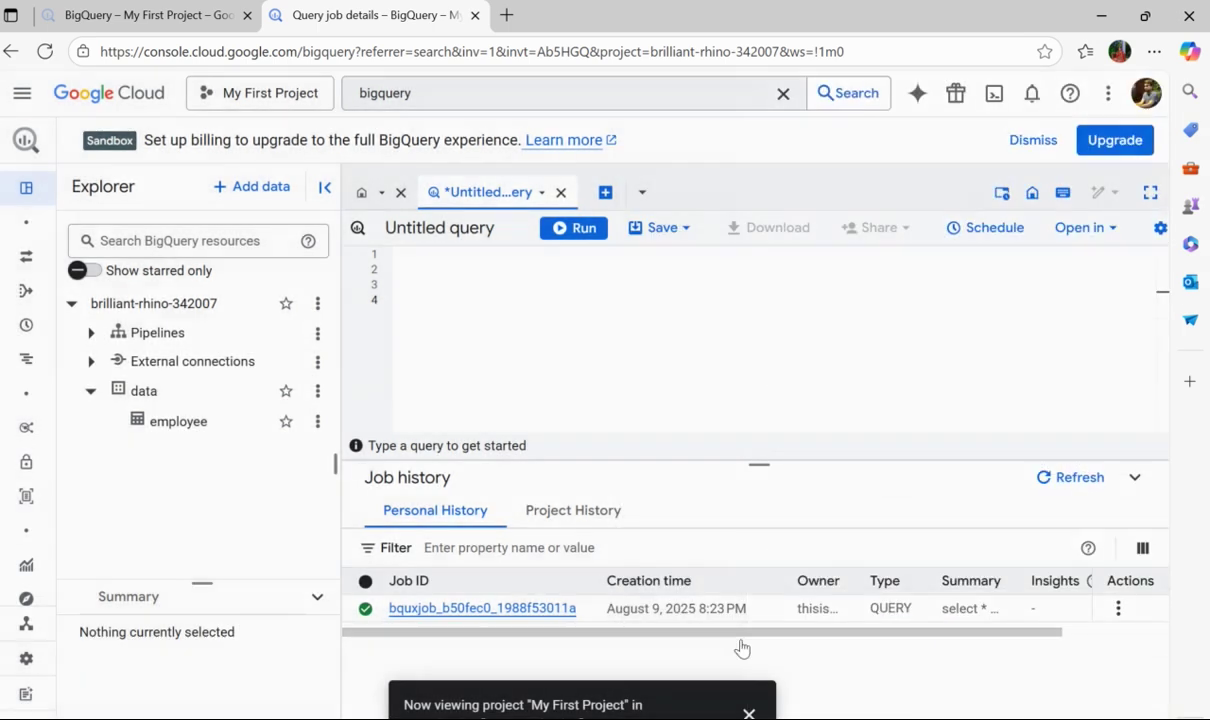
Write the statement opening create table `brilliant-rhino-342007.data.test` on line 4 of the query
click(523, 386)
text(create )
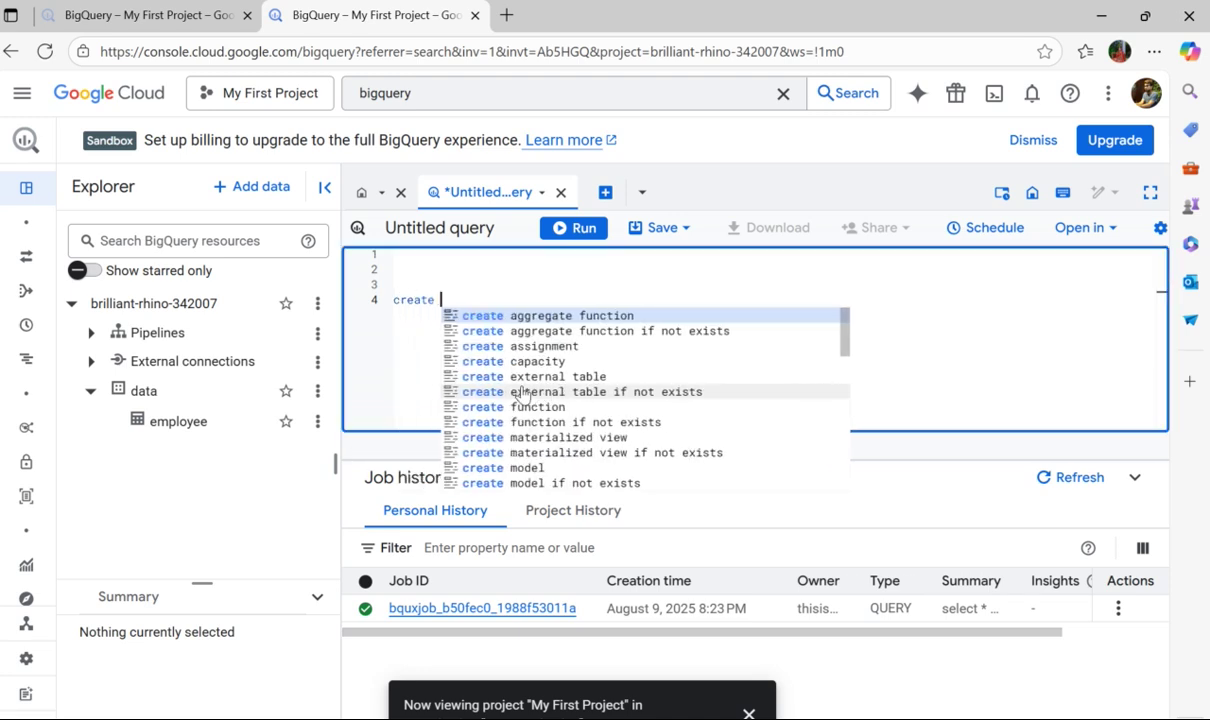
text(table )
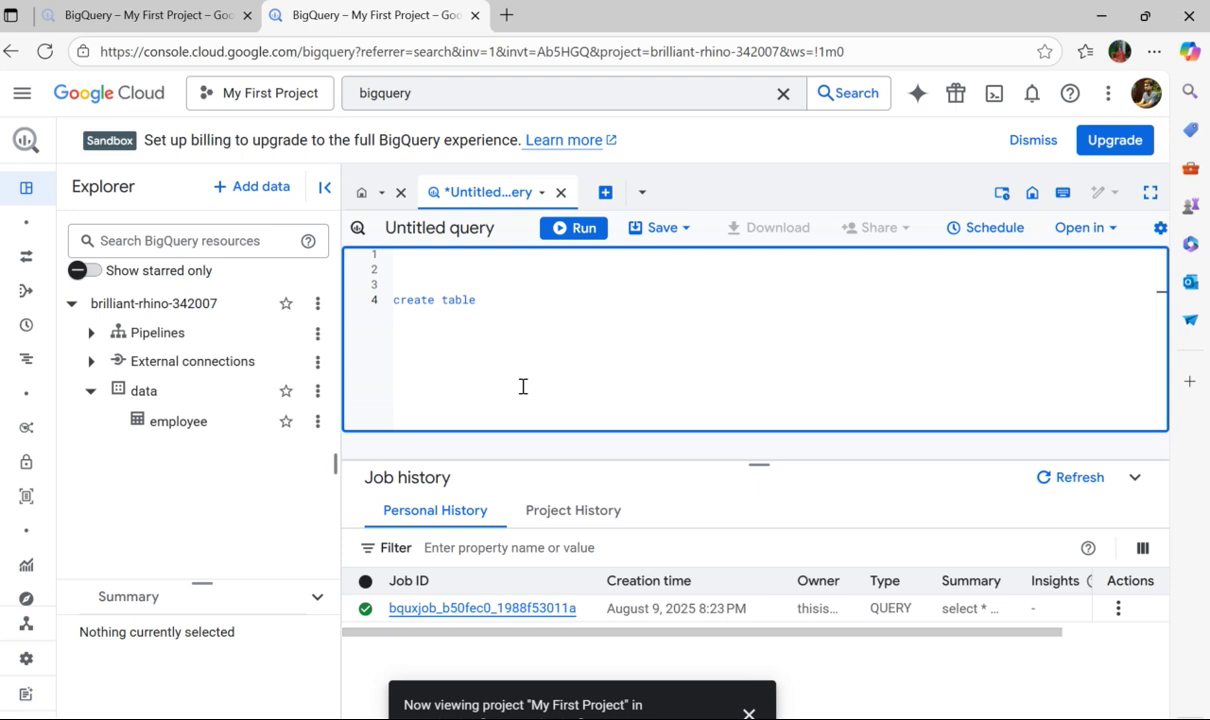
text(``)
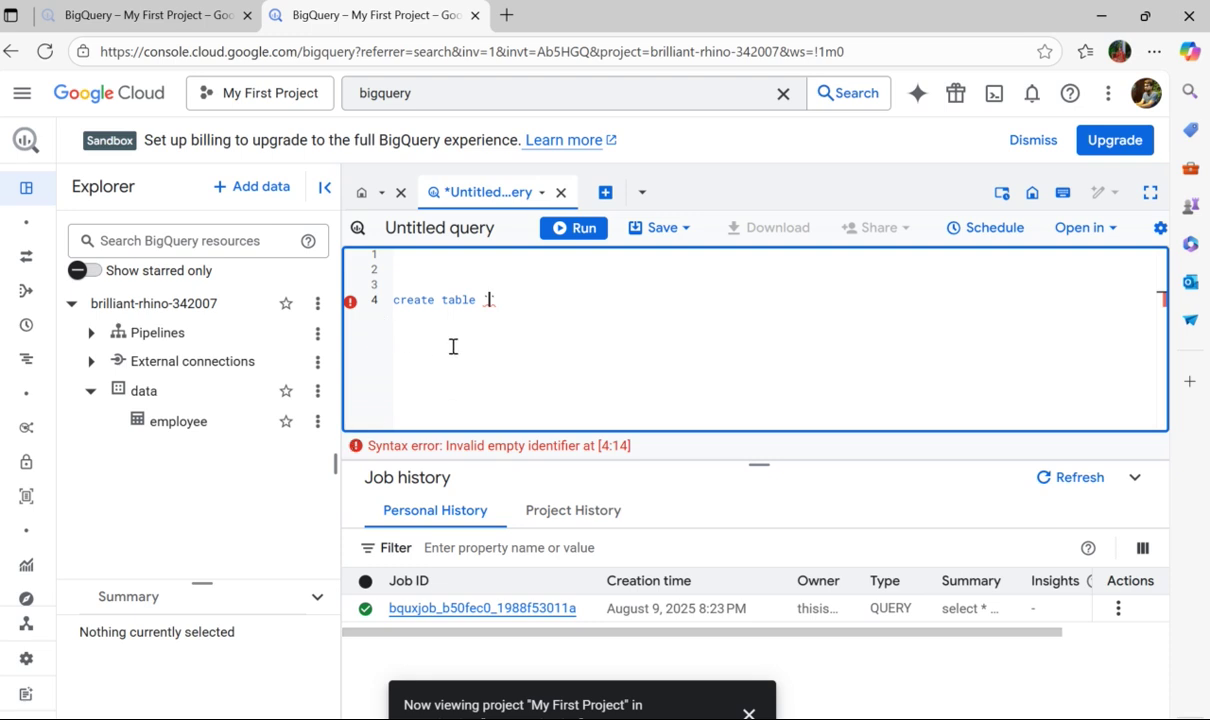
text(br)
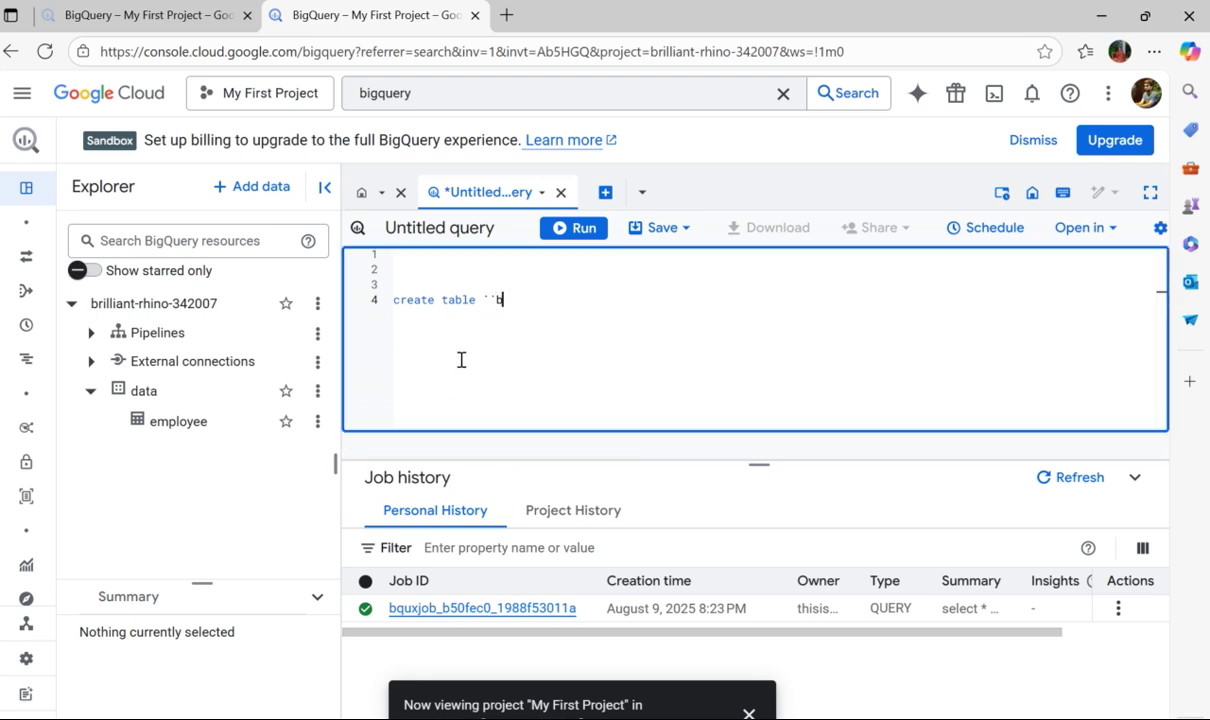
key(BackSpace)
text(br)
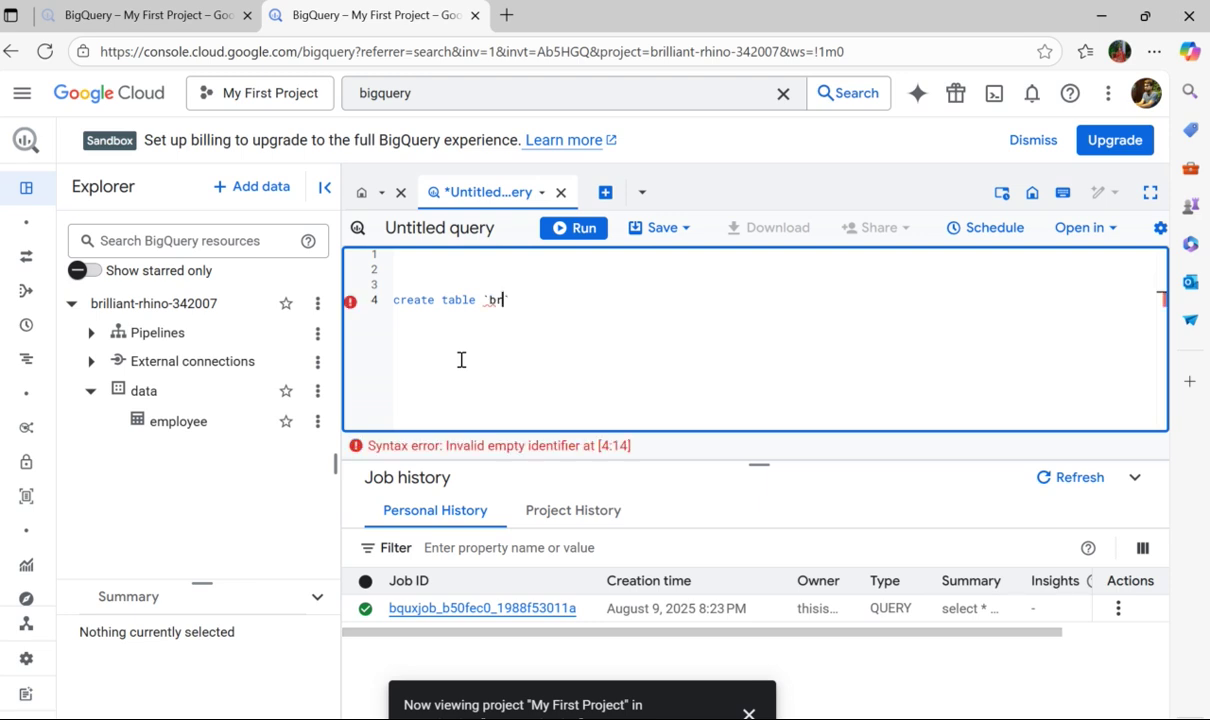
key(Tab)
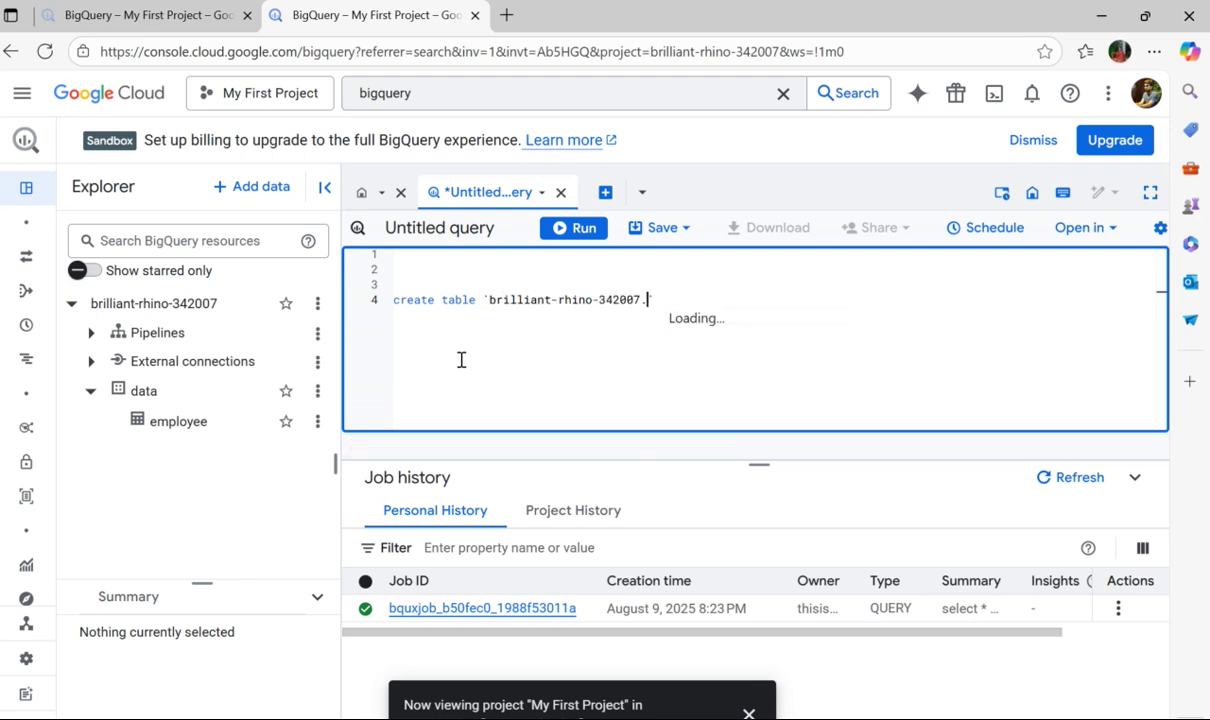
text(data.test)
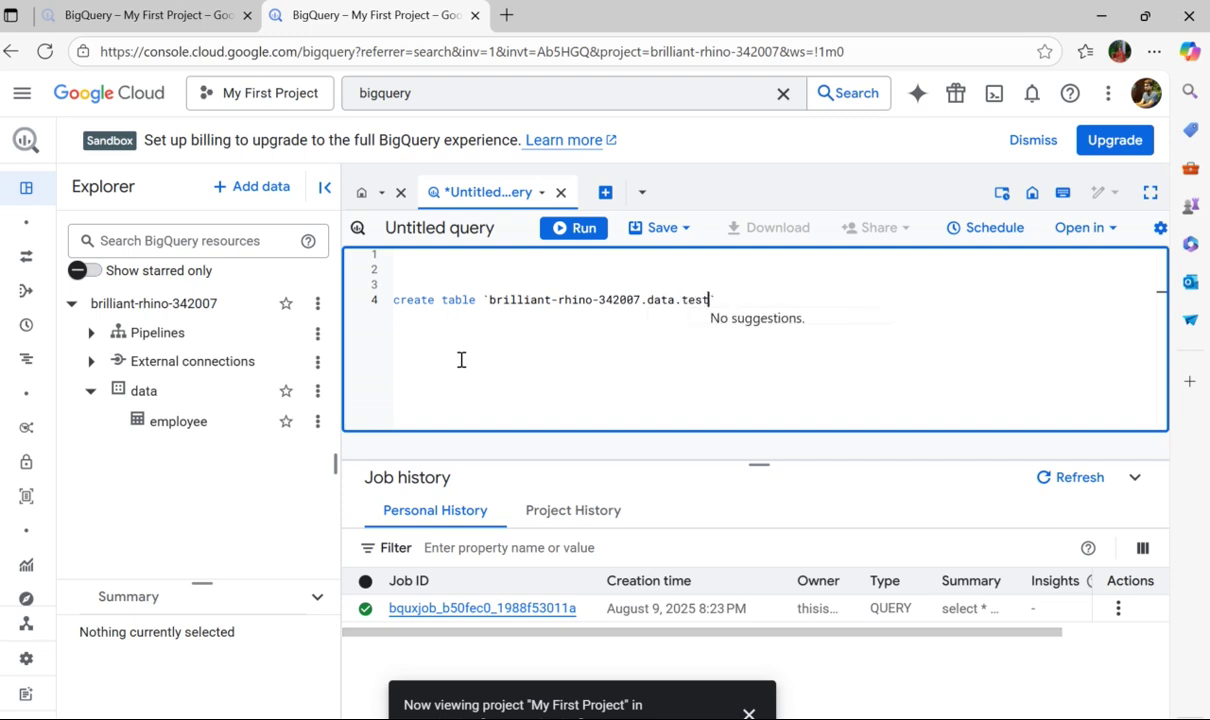
text(` )
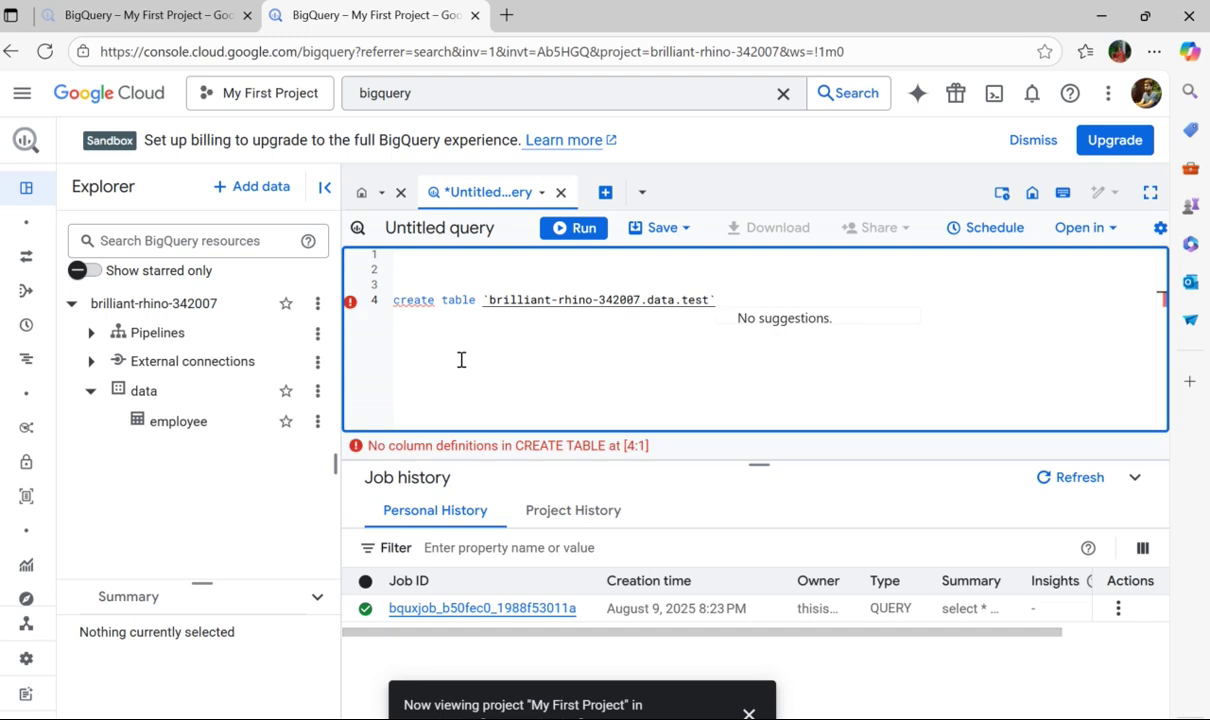
Define the test table's columns as id int and name string, and terminate the statement with a semicolon
text(()
key(Return)
text(id int)
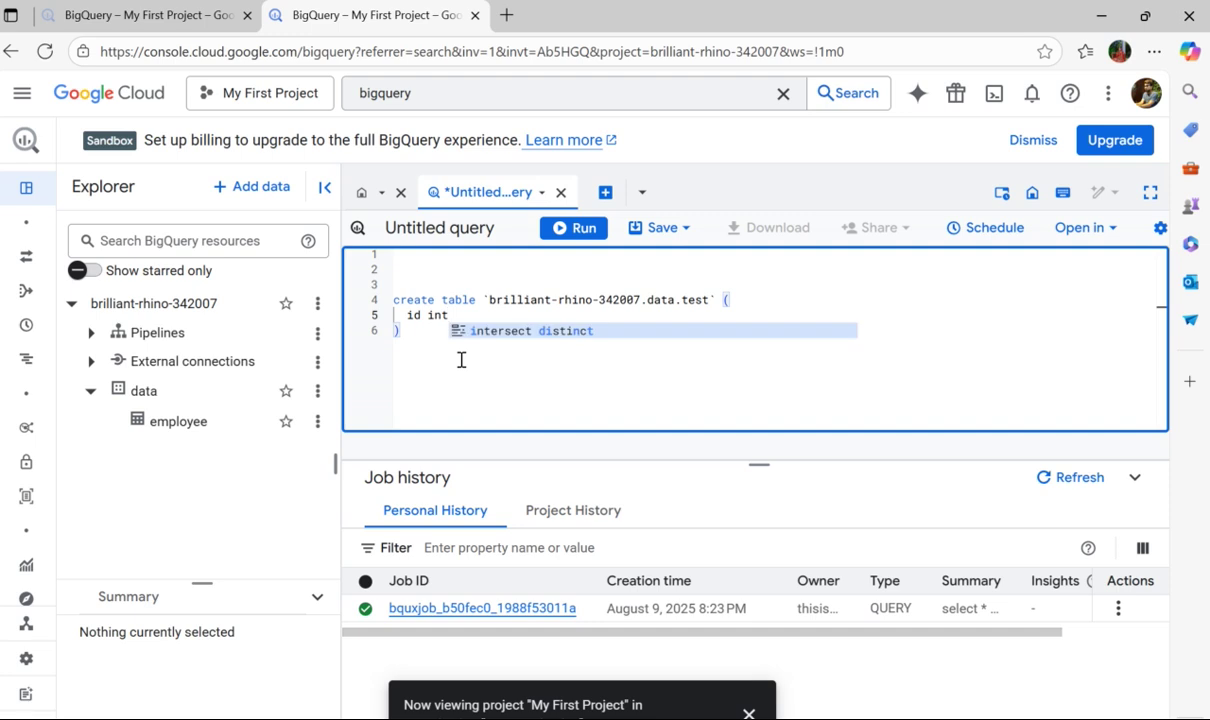
text(,)
key(Return)
text(name atring;)
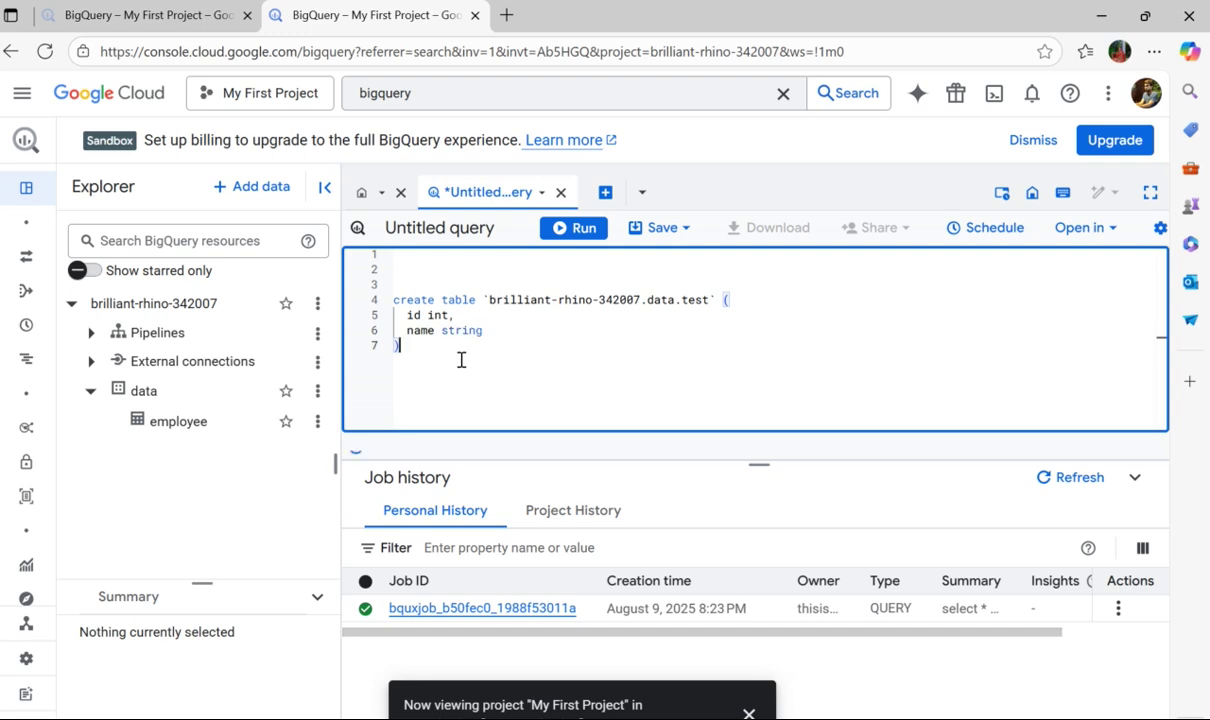
Run the selected create table statement and enlarge the query editor above the results
key(shift+Up)
key(shift+Up)
key(shift+Up)
key(shift+Up)
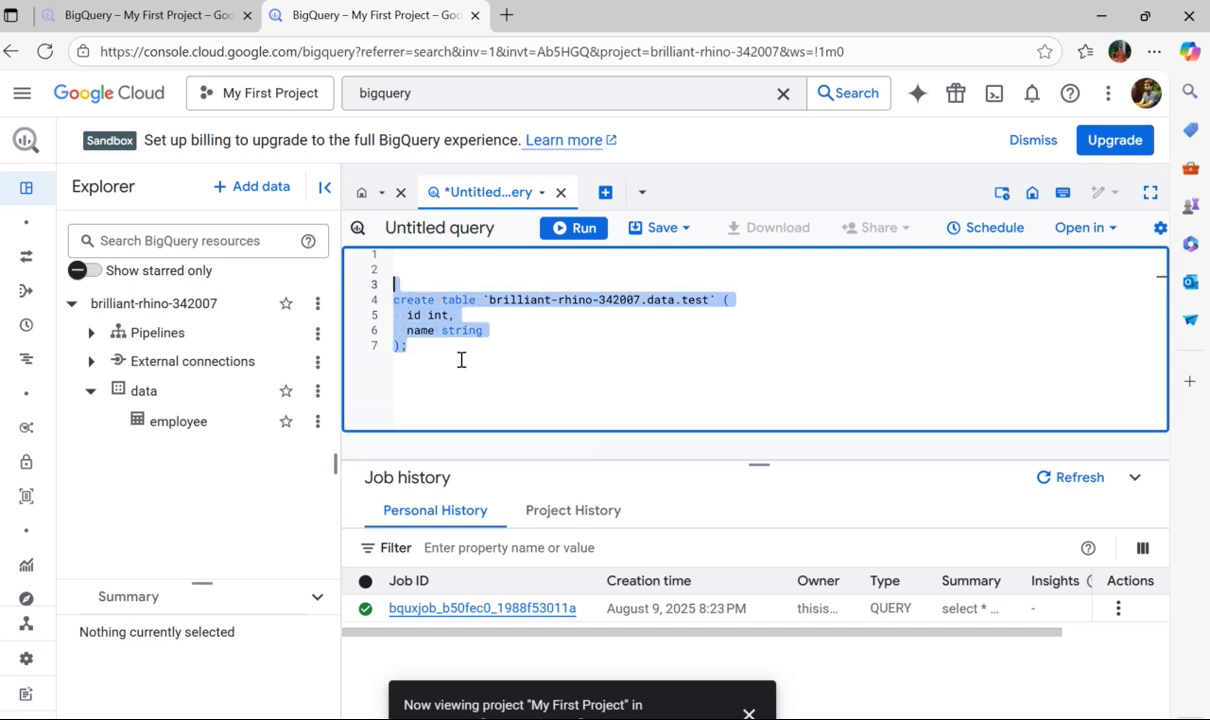
click(576, 229)
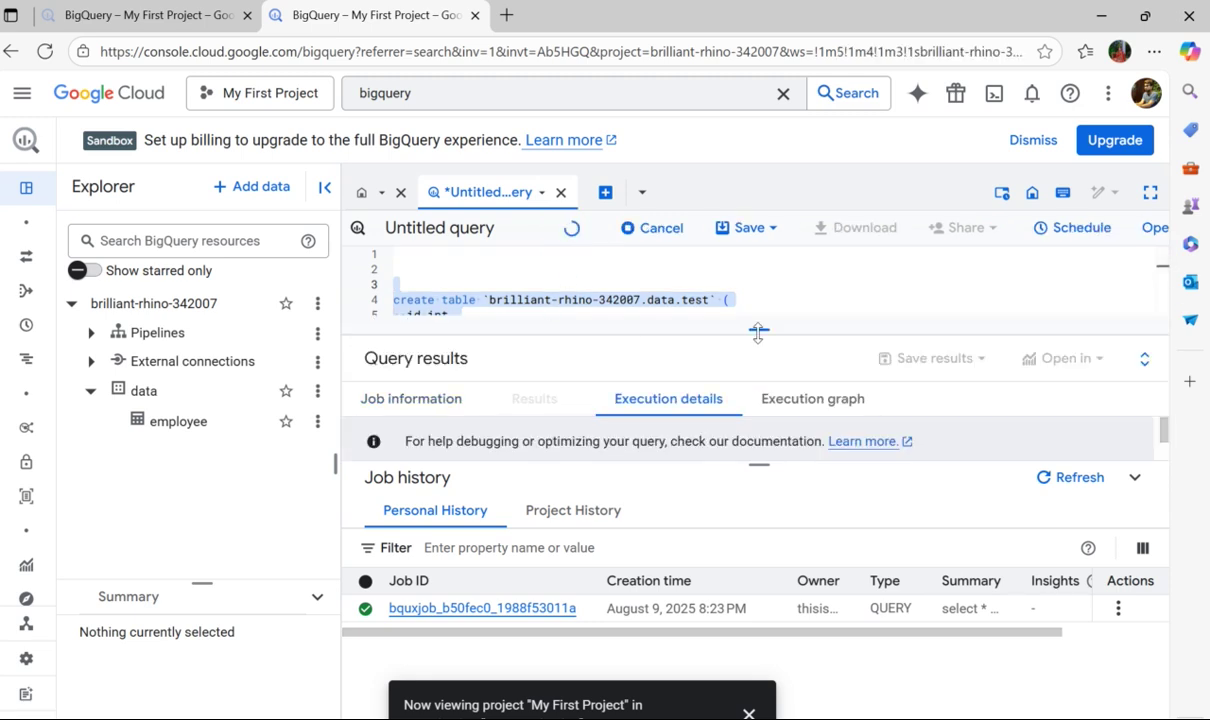
drag(758, 332, 732, 432)
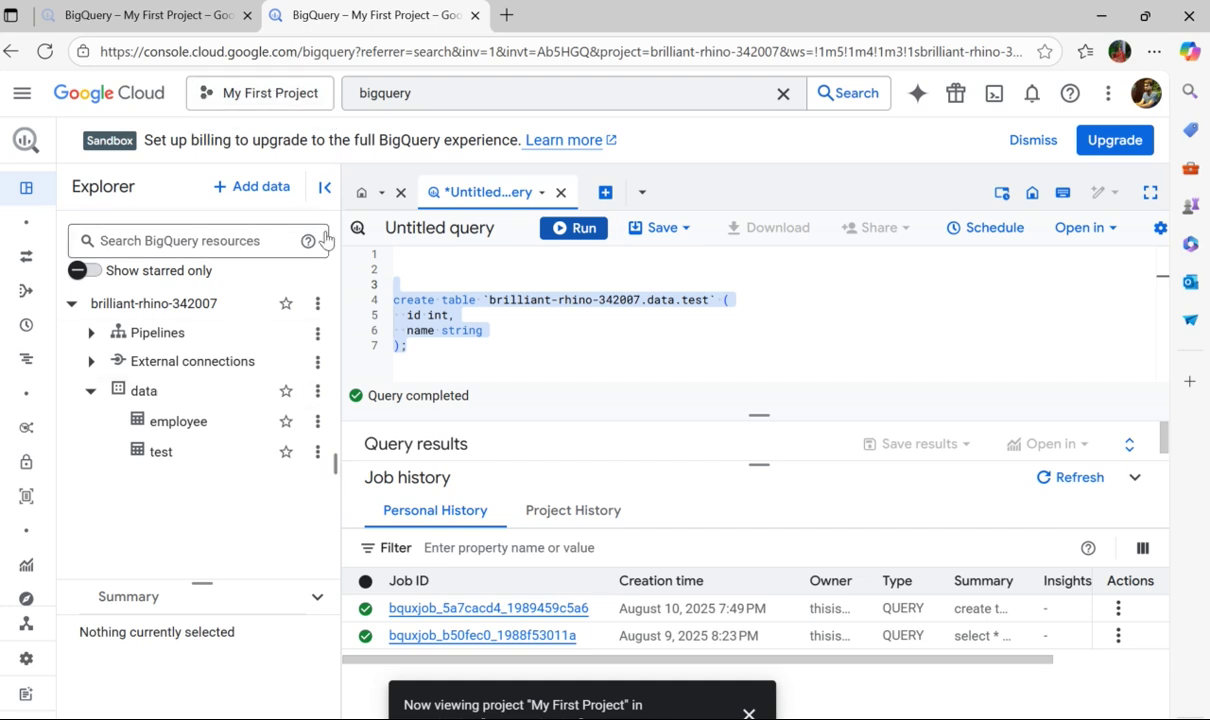
Start creating an empty table in the data dataset, review the available source types, and name the table test_1
click(317, 392)
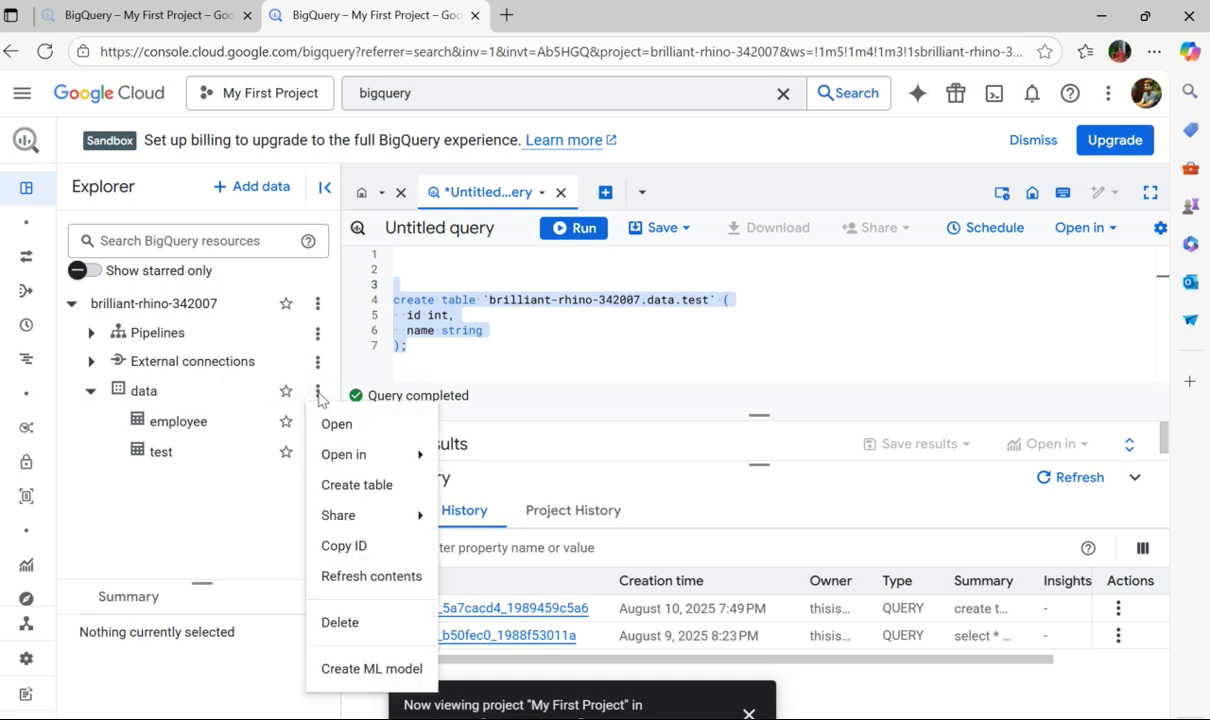
click(374, 499)
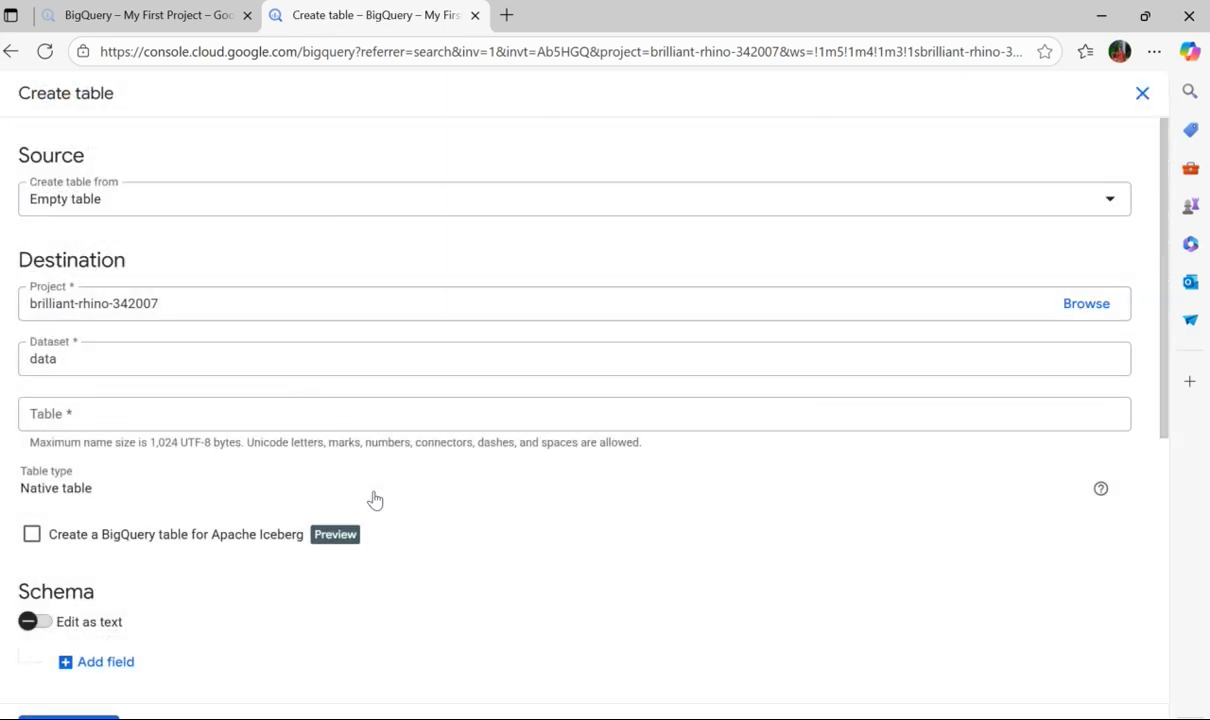
click(195, 211)
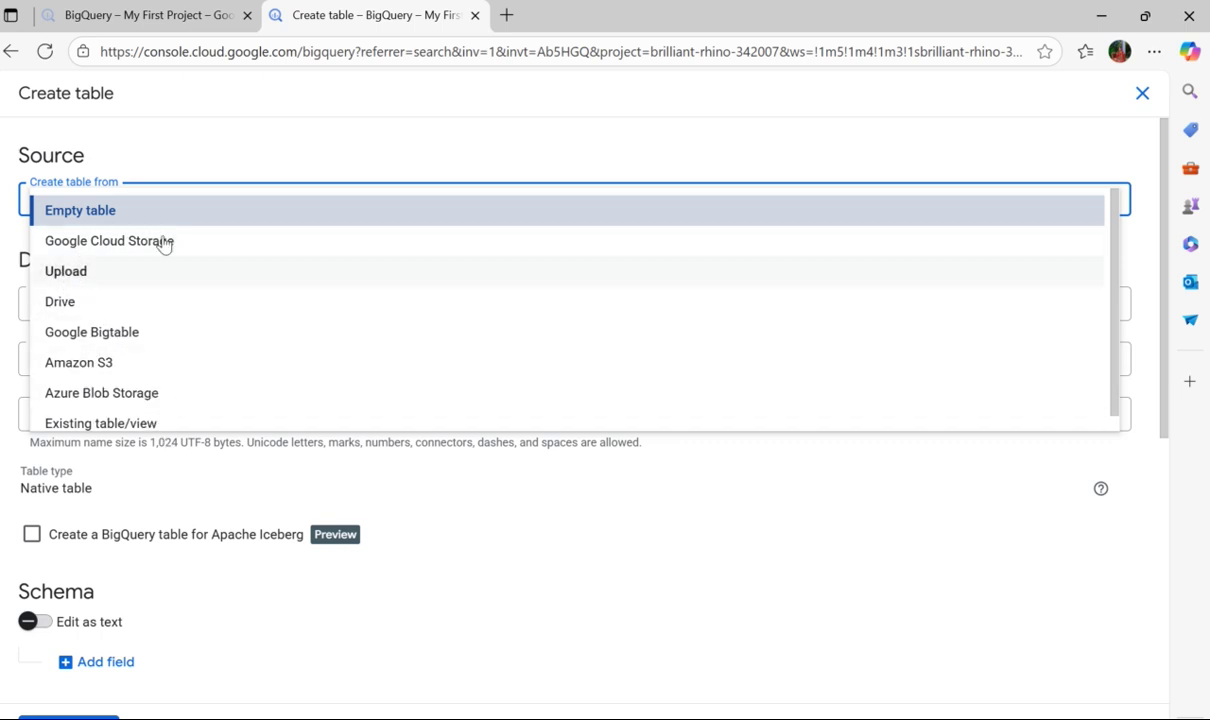
click(587, 537)
scroll(587, 537, down, 3)
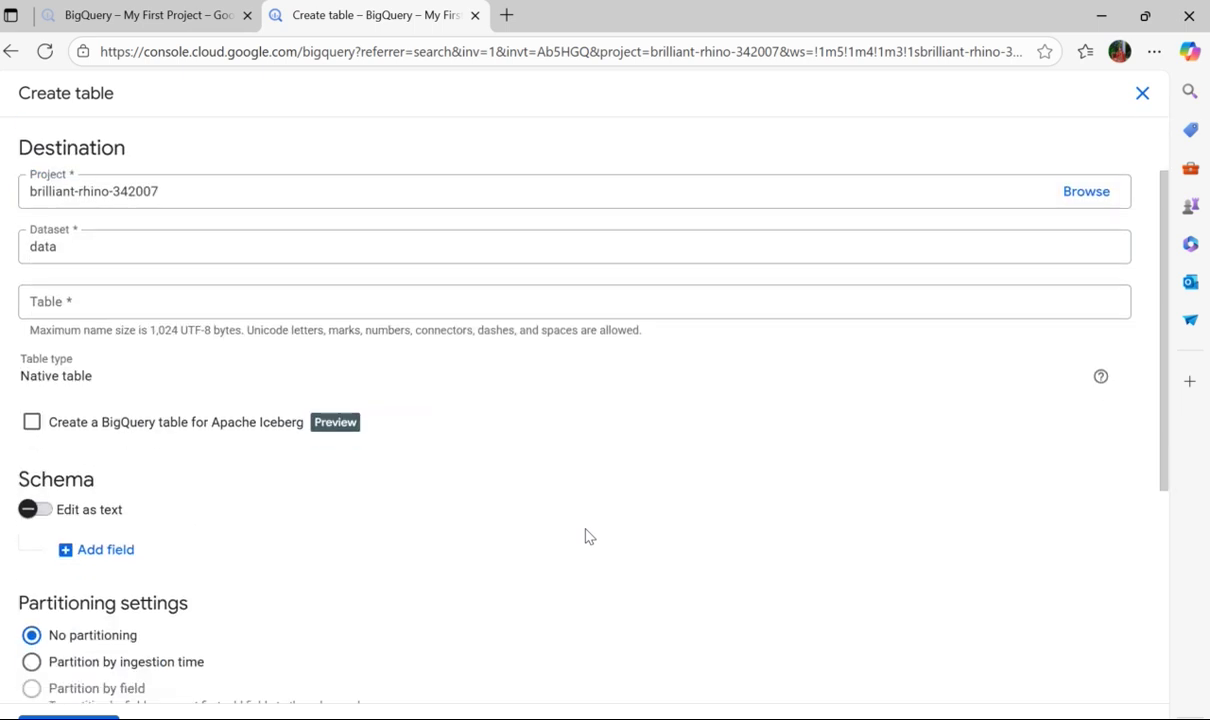
click(148, 265)
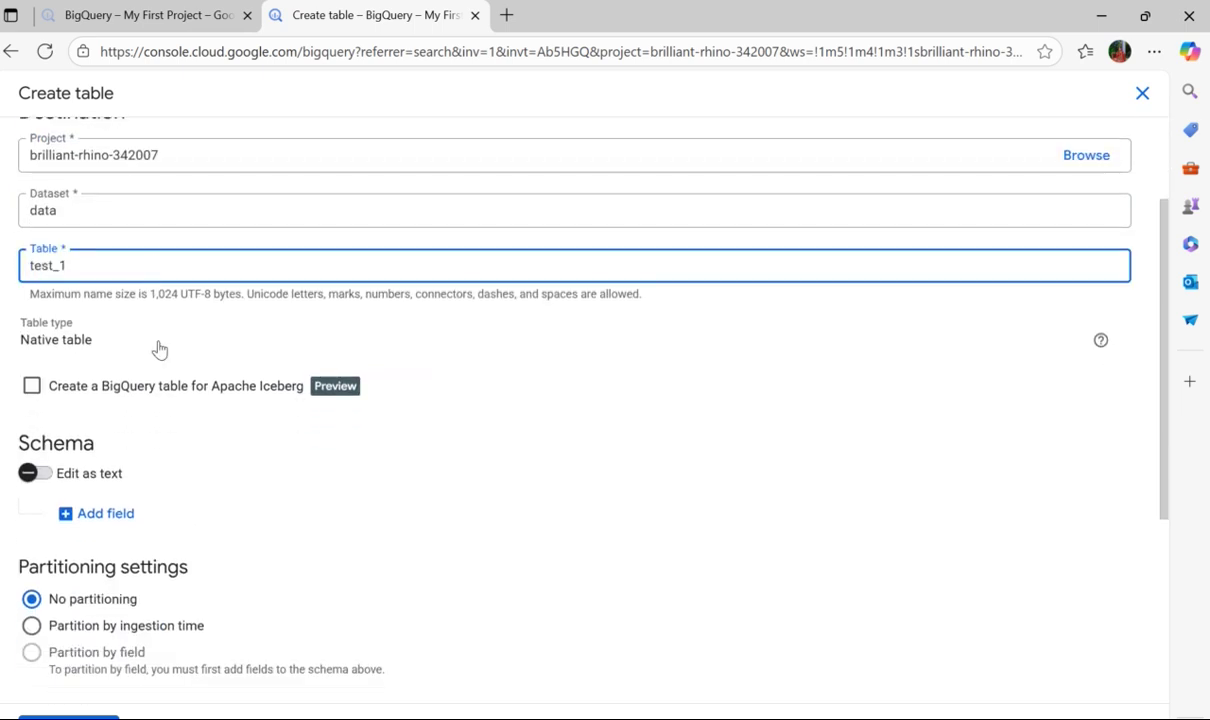
Add a schema field named id with type STRING and create the test_1 table without partitioning
scroll(158, 349, down, 3)
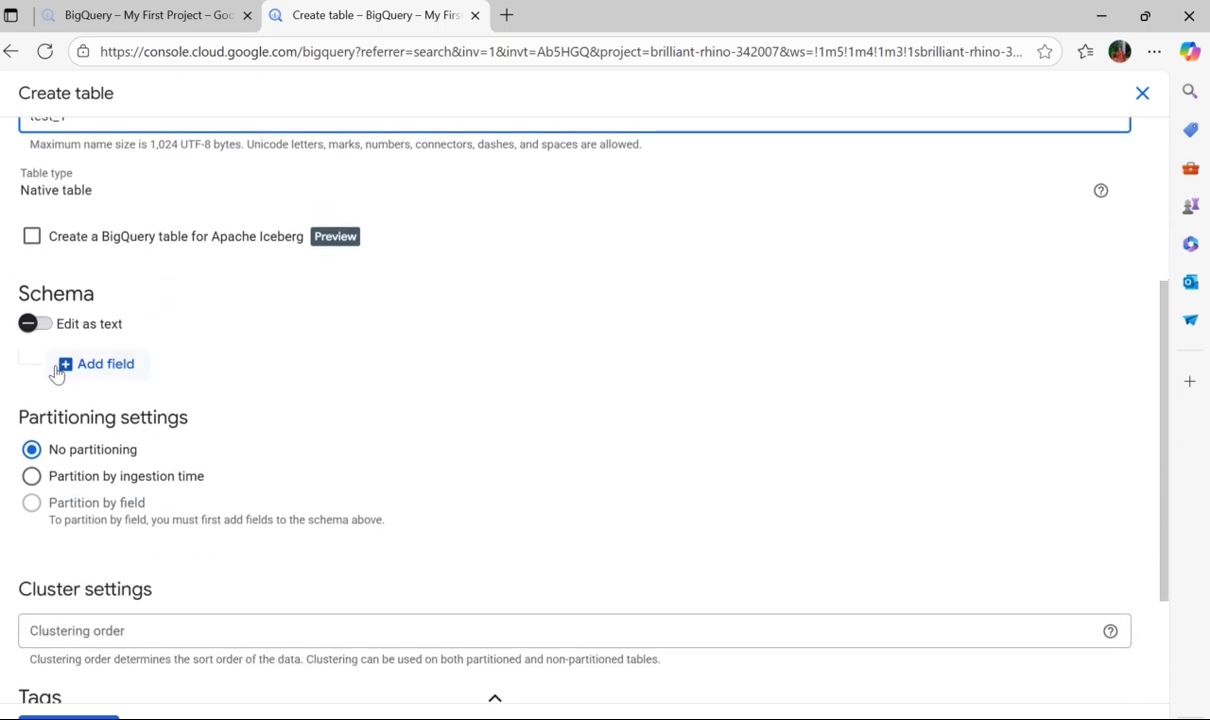
click(62, 368)
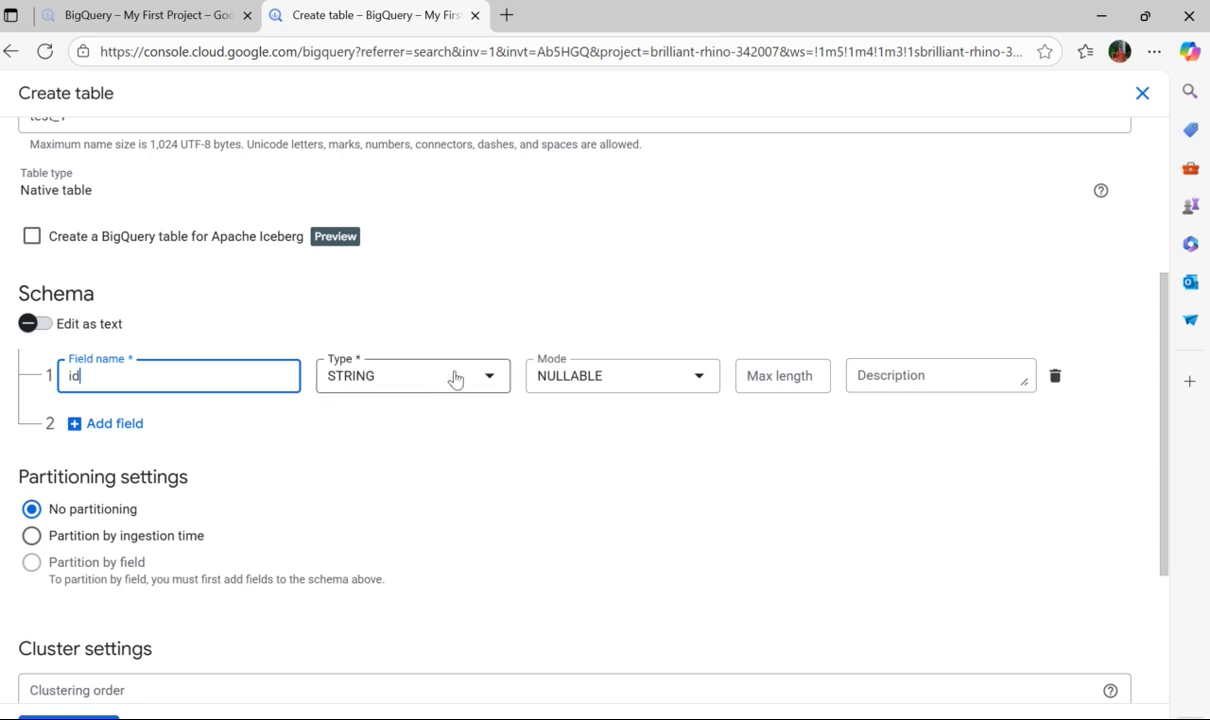
scroll(548, 448, down, 3)
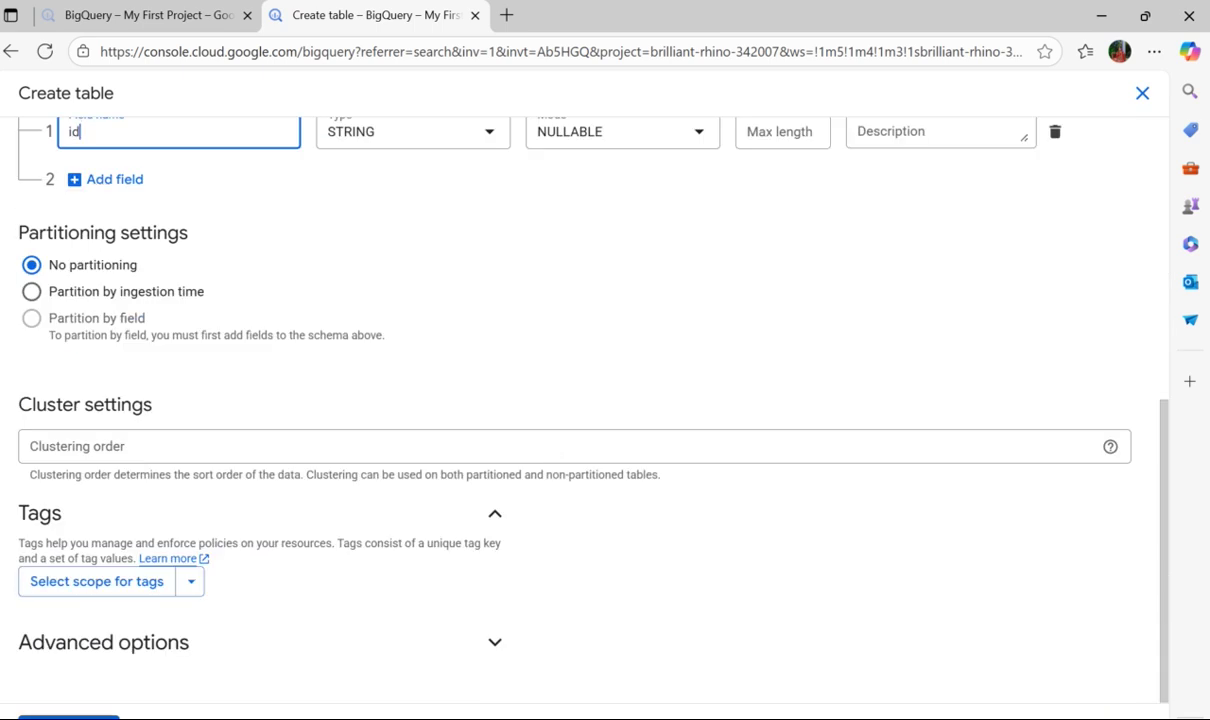
key(Return)
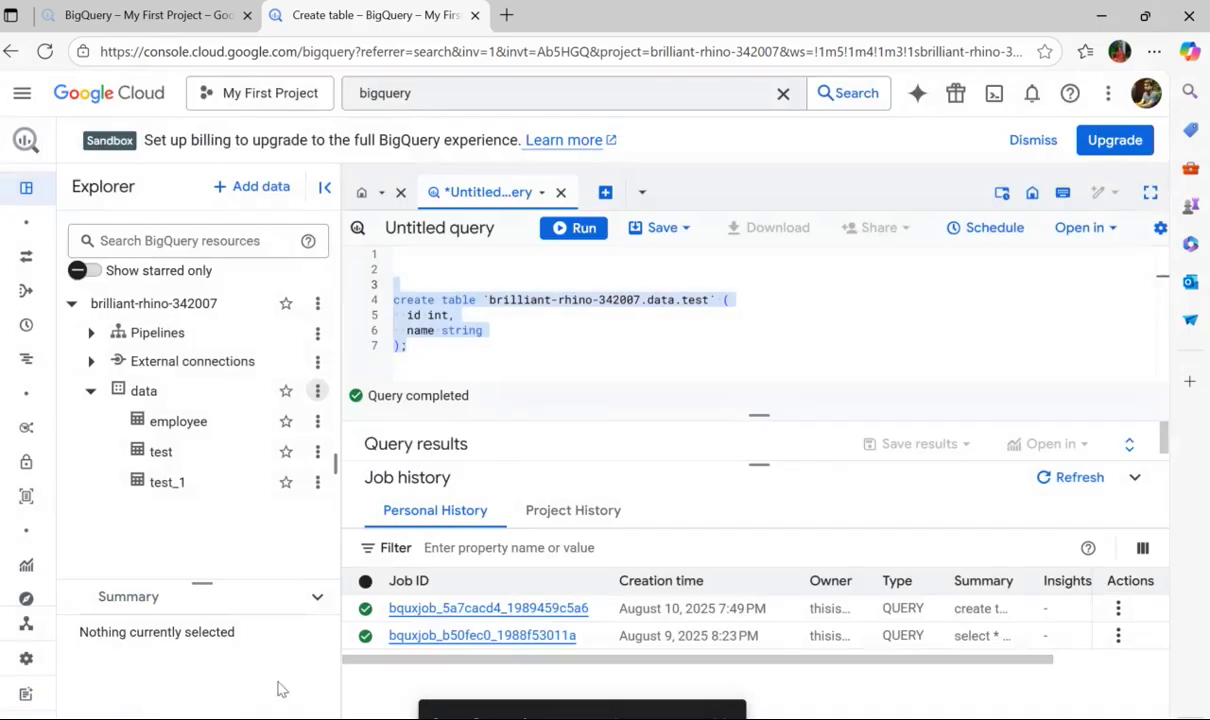
Write the statement select * from `brilliant-rhino-342007.data.test`; on line 9, reusing the table name from the create table statement
click(540, 350)
key(Return)
key(Return)
text(select * from)
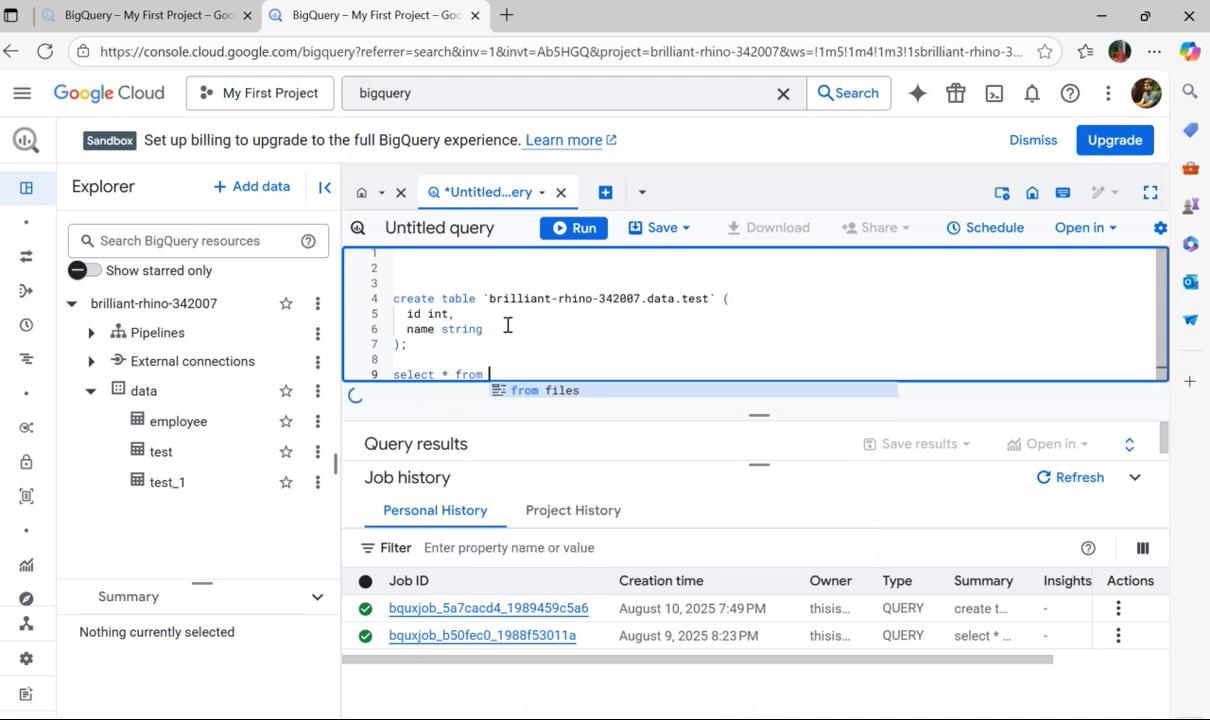
click(481, 298)
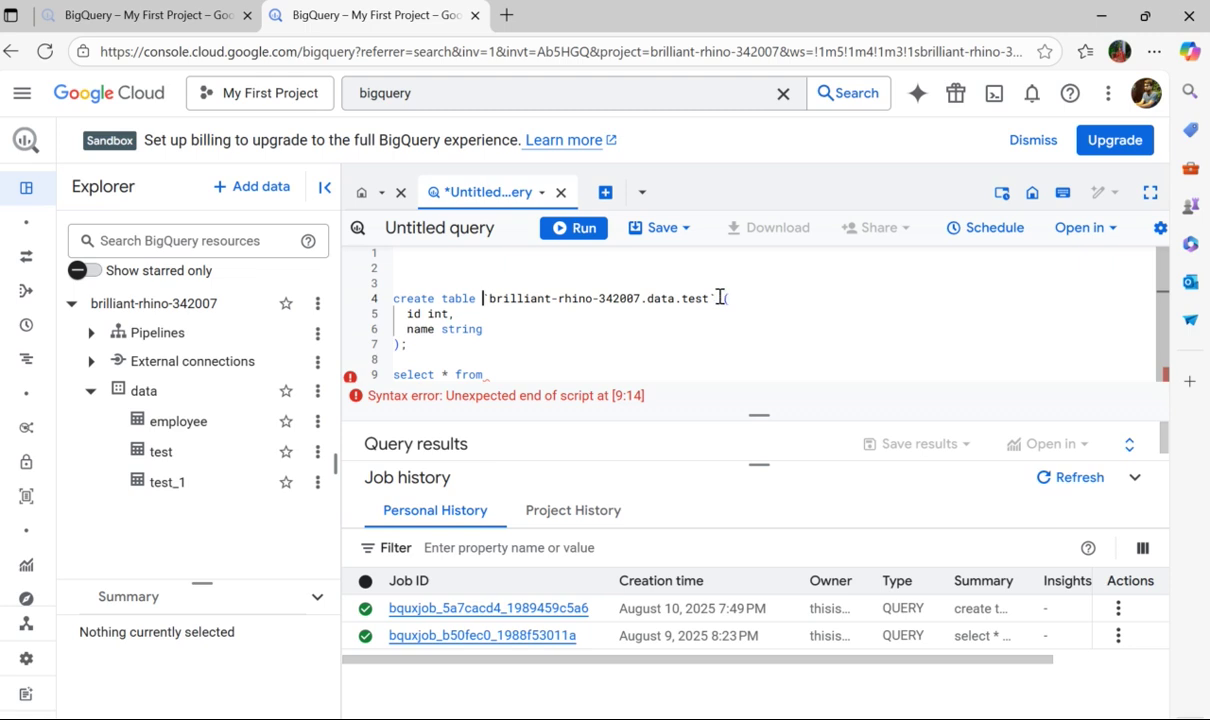
shift+click(717, 298)
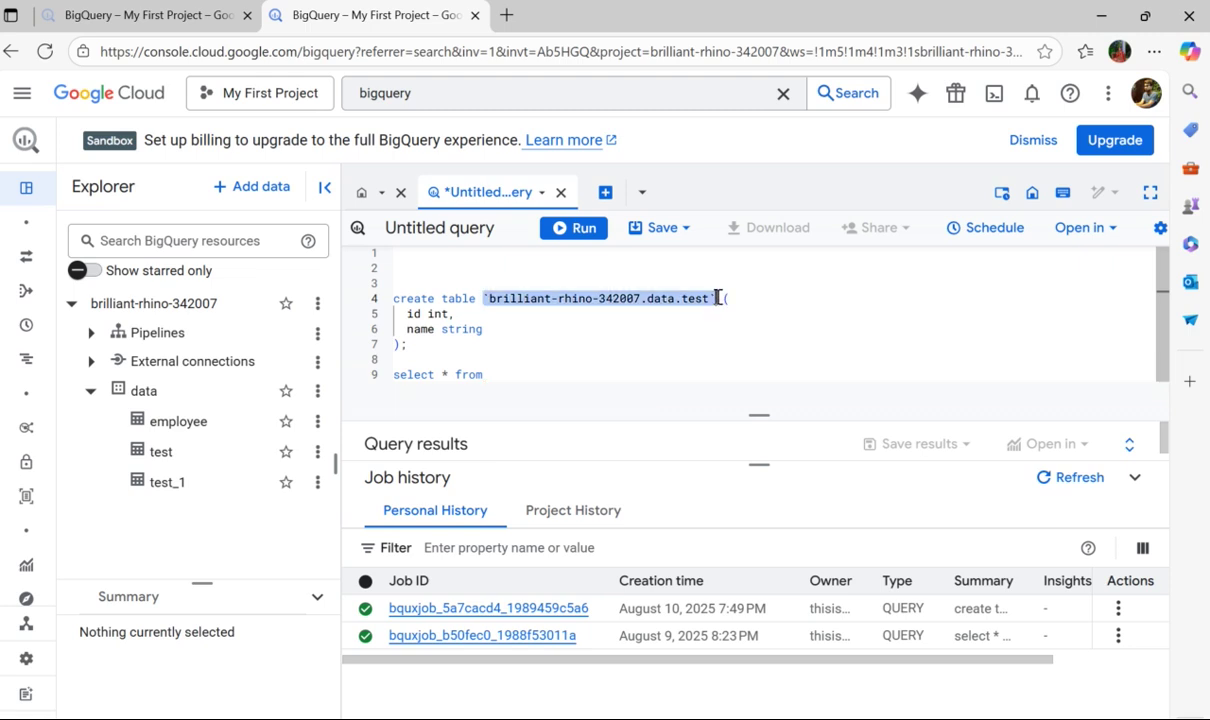
key(ctrl+c)
click(540, 371)
key(ctrl+v)
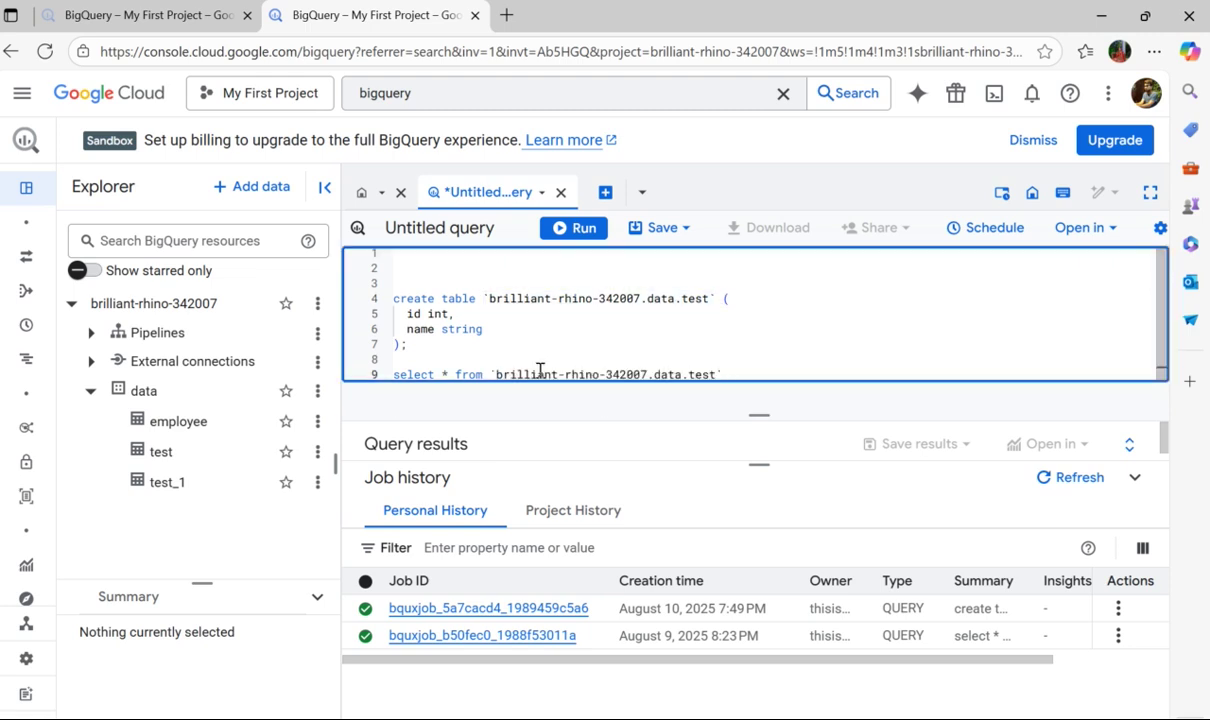
Run only the select statement on line 9 and collapse the job history to enlarge the query results
key(shift+Up)
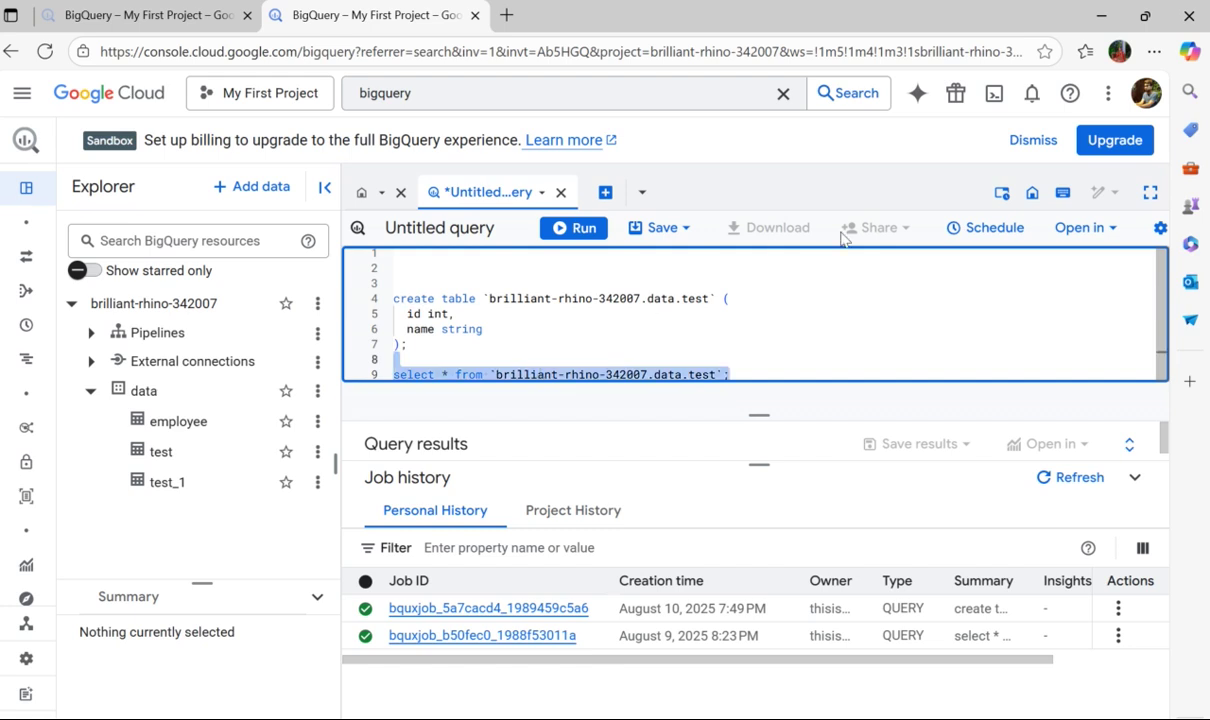
click(552, 230)
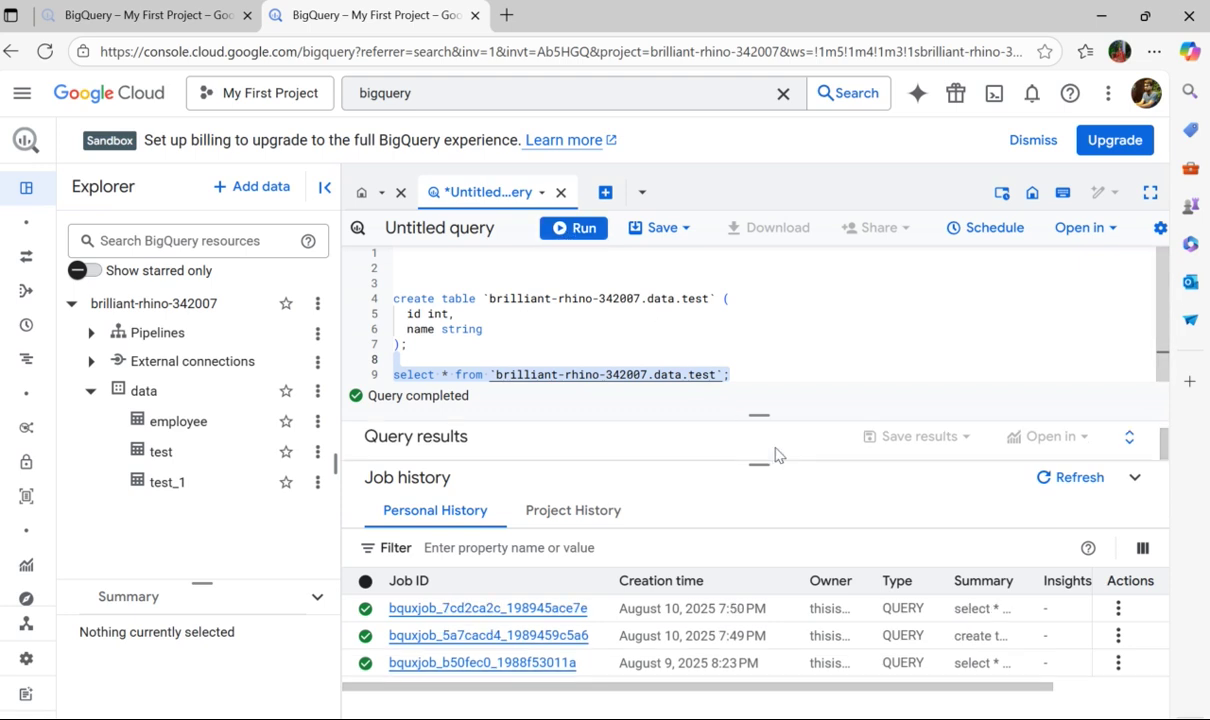
drag(759, 454, 766, 640)
drag(770, 690, 768, 712)
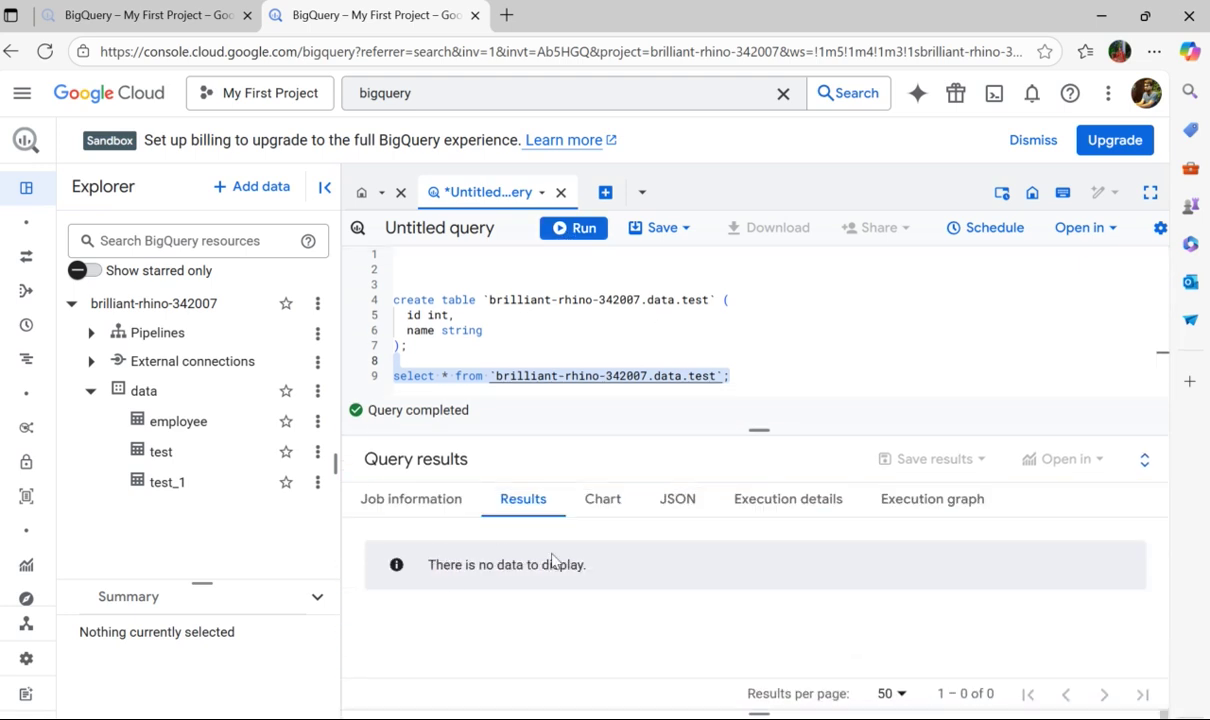